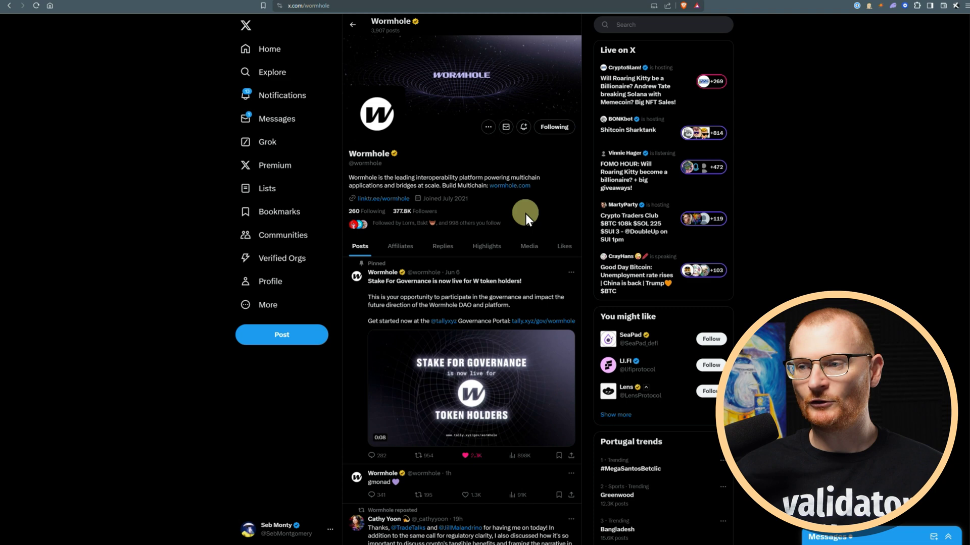
Scroll to Wormhole's pinned post and follow its tally.xyz/gov/wormhole link.
scroll(526, 214, "down", 2)
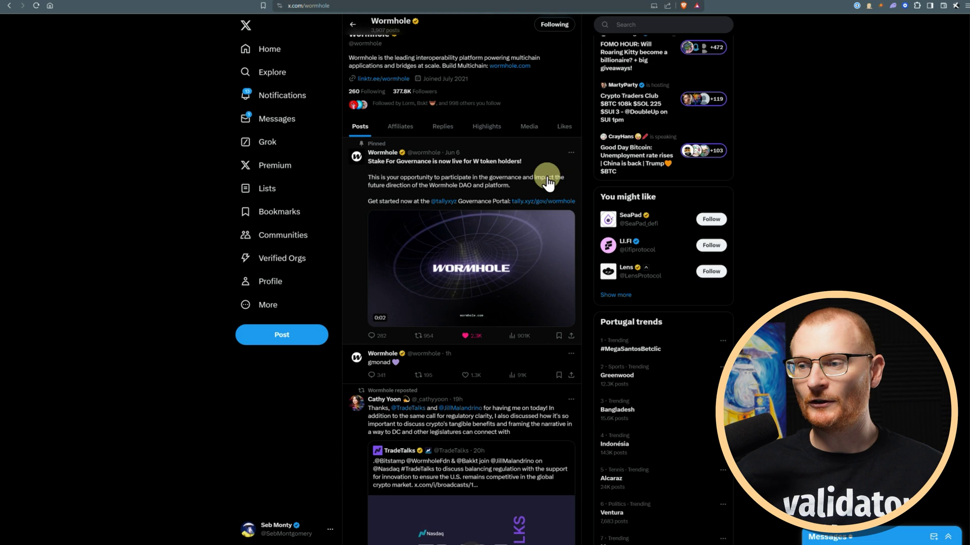
left_click(543, 202)
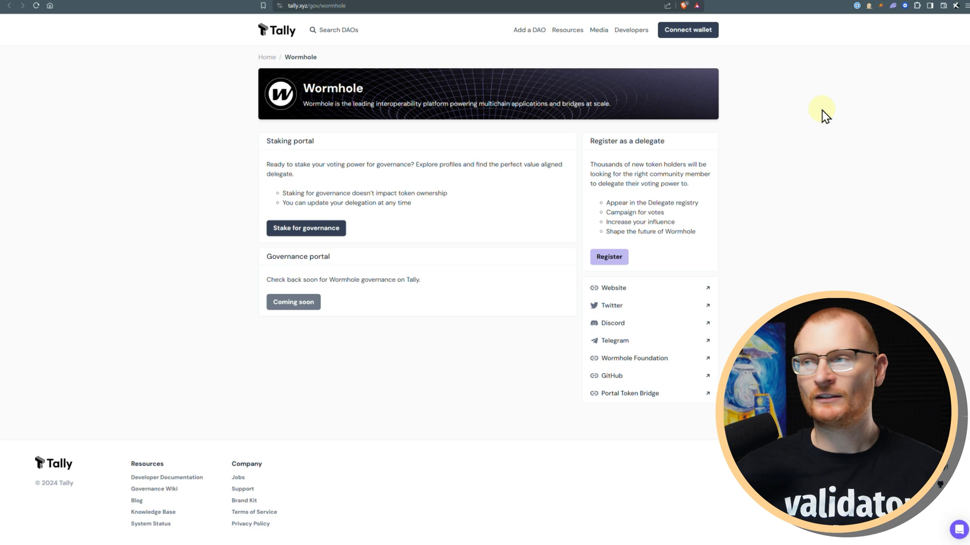
Remove Coinbase Wallet from Brave, then bring up another wallet extension showing 750 USDC.
left_click(905, 6)
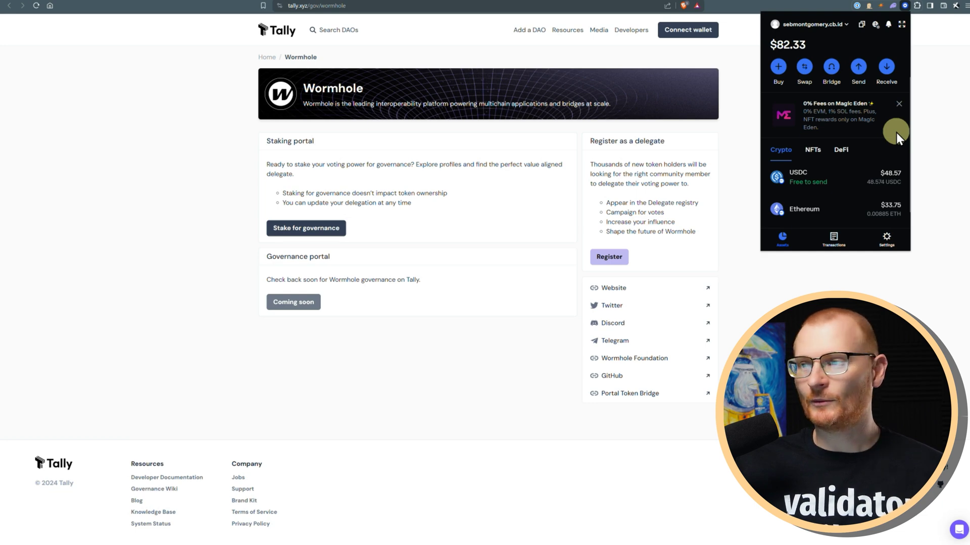
right_click(904, 7)
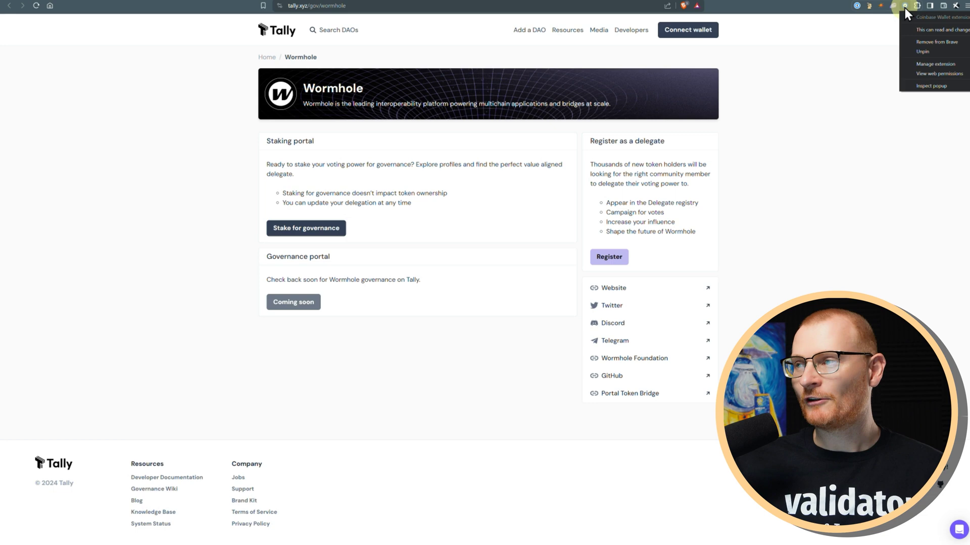
left_click(923, 43)
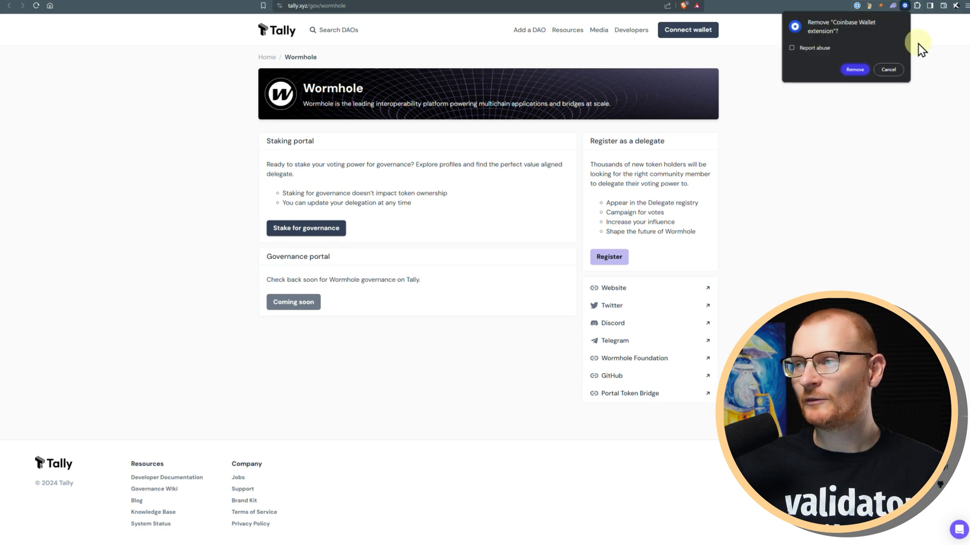
left_click(856, 70)
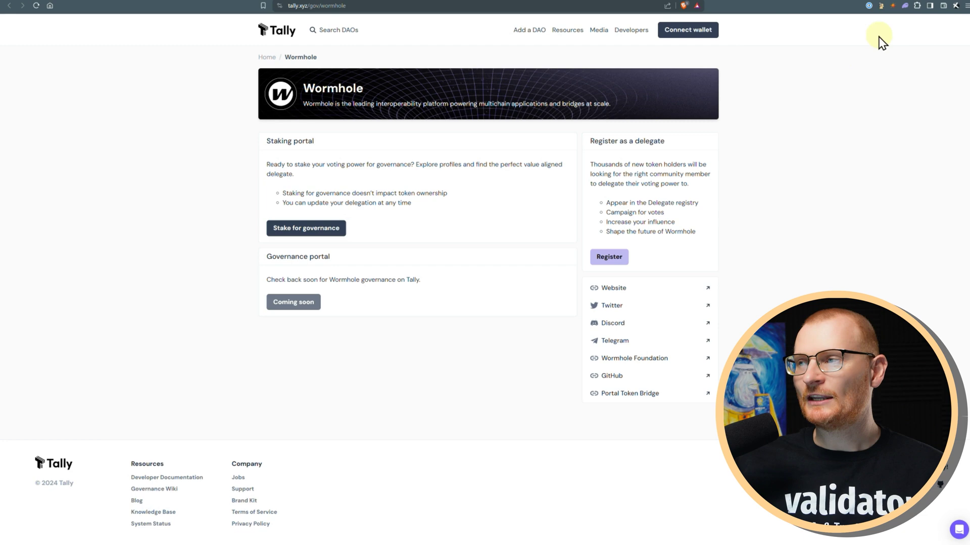
left_click(894, 7)
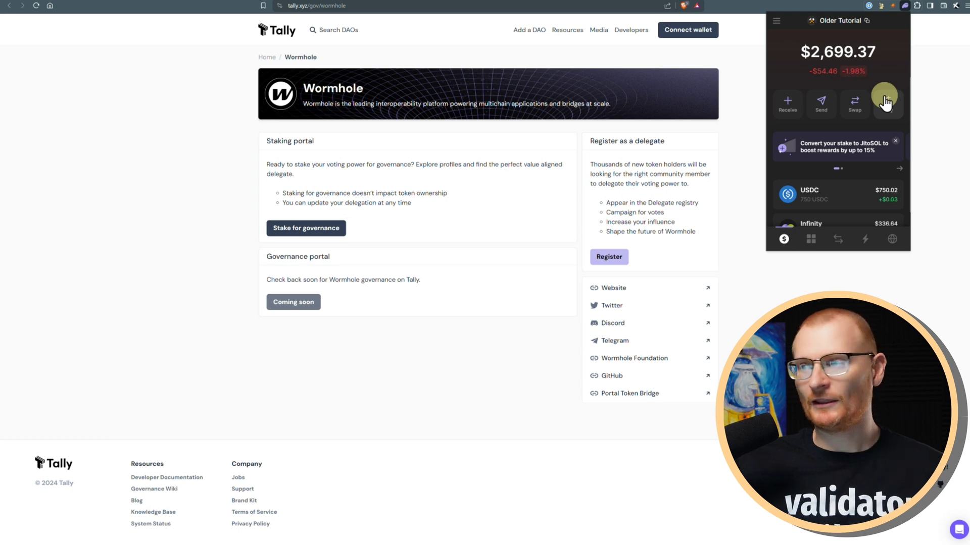
Close the Solflare wallet popup.
left_click(923, 62)
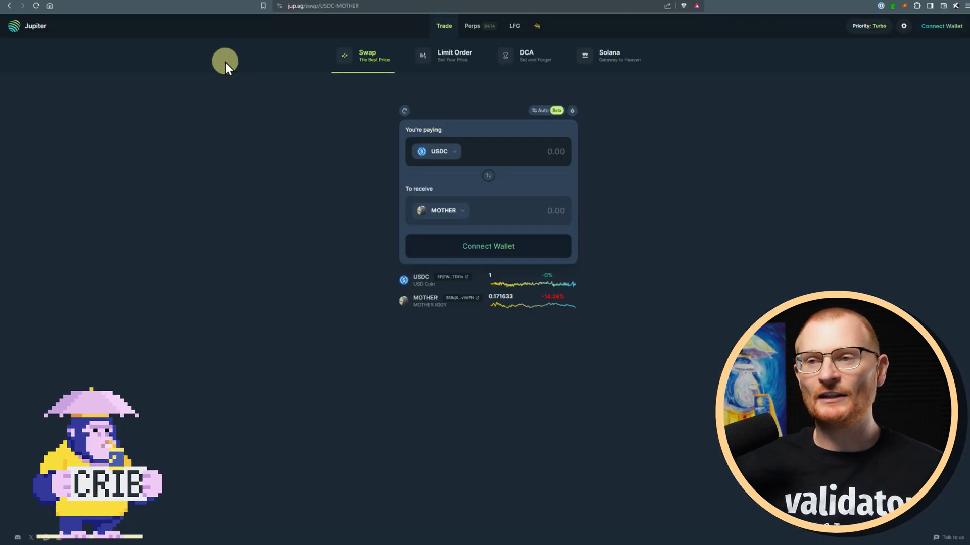
Start Jupiter's Welcome to Solana guide from the cat menu at its Get a Solana wallet step.
left_click(536, 26)
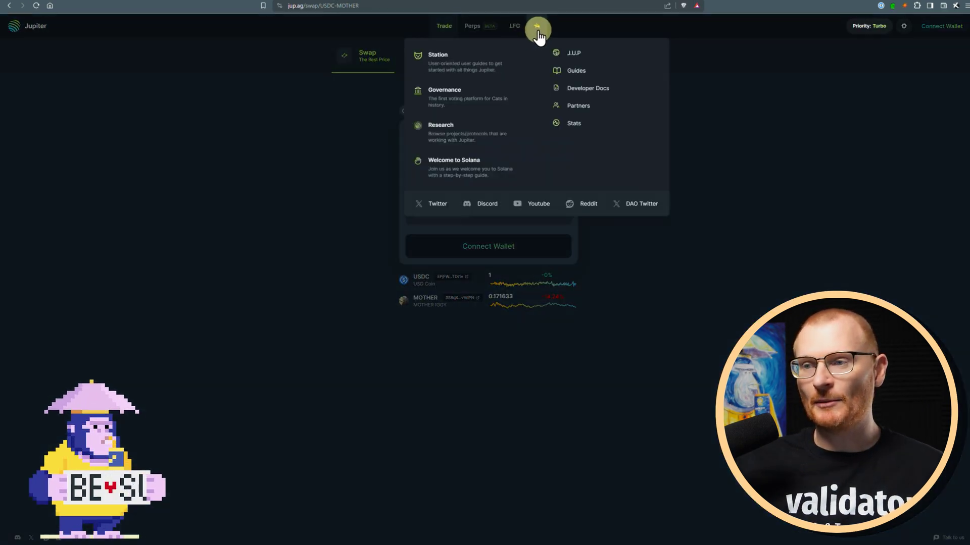
left_click(468, 160)
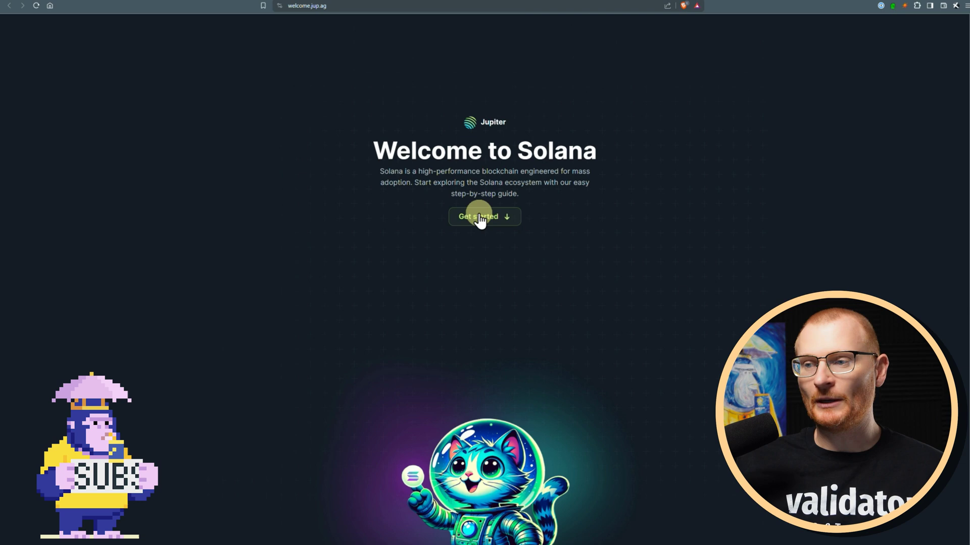
left_click(479, 218)
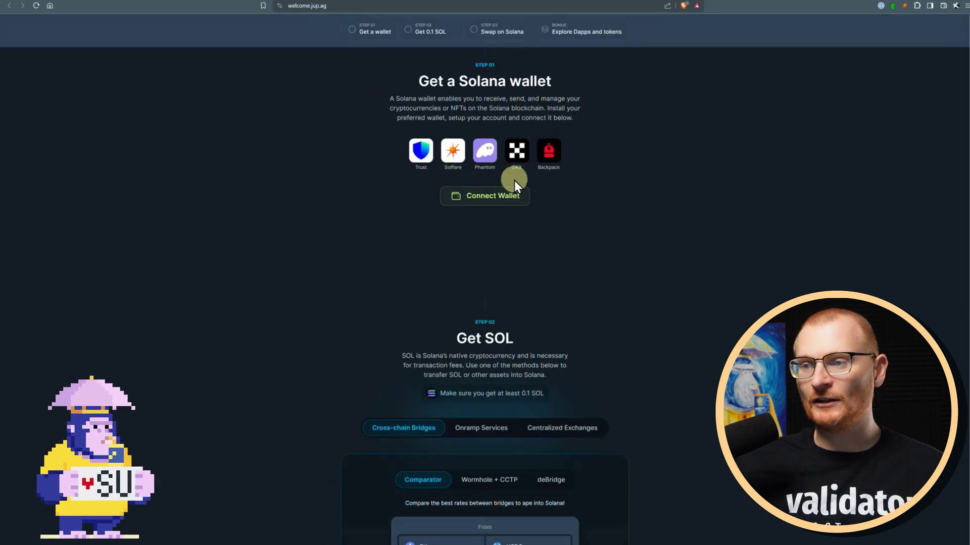
left_click(35, 7)
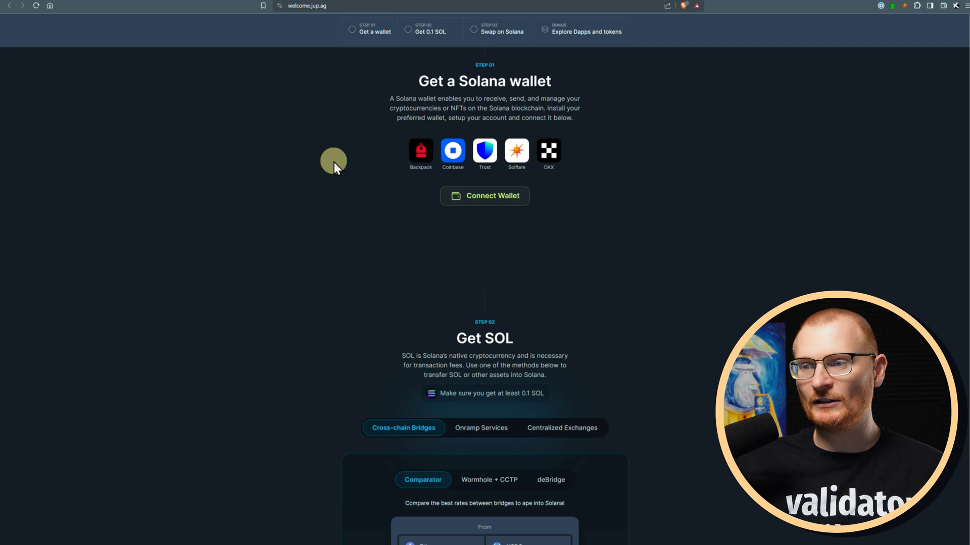
Go from Coinbase's wallet page through the download options to the Download for Brave listing.
left_click(455, 153)
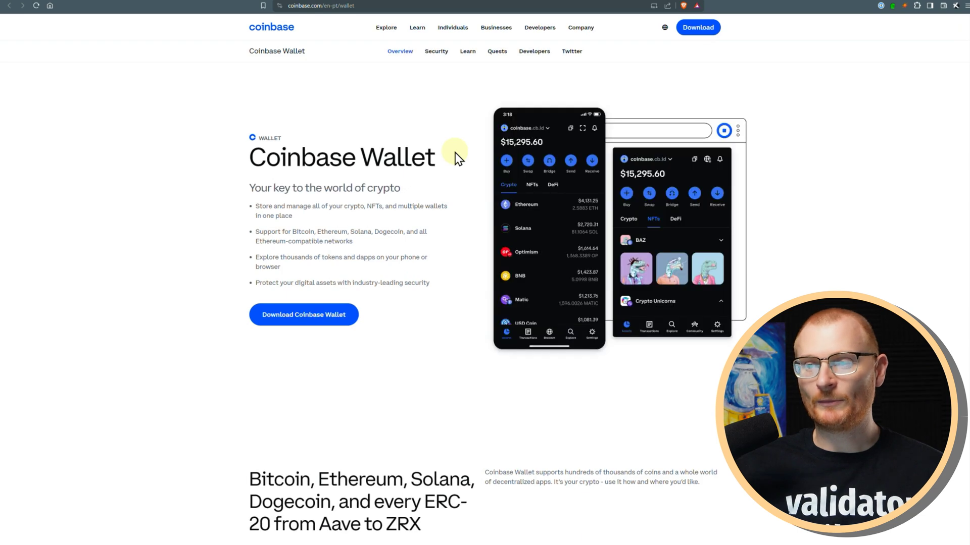
left_click(310, 323)
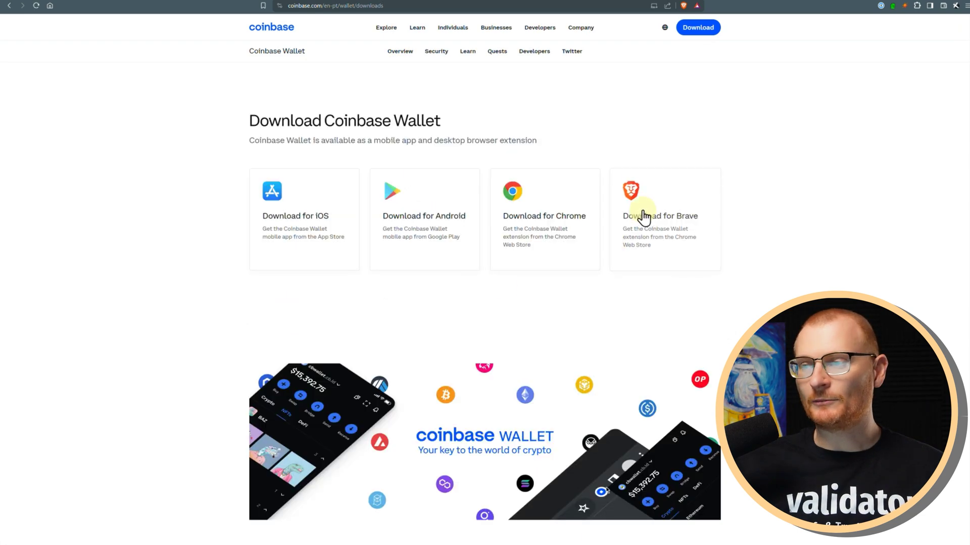
left_click(643, 212)
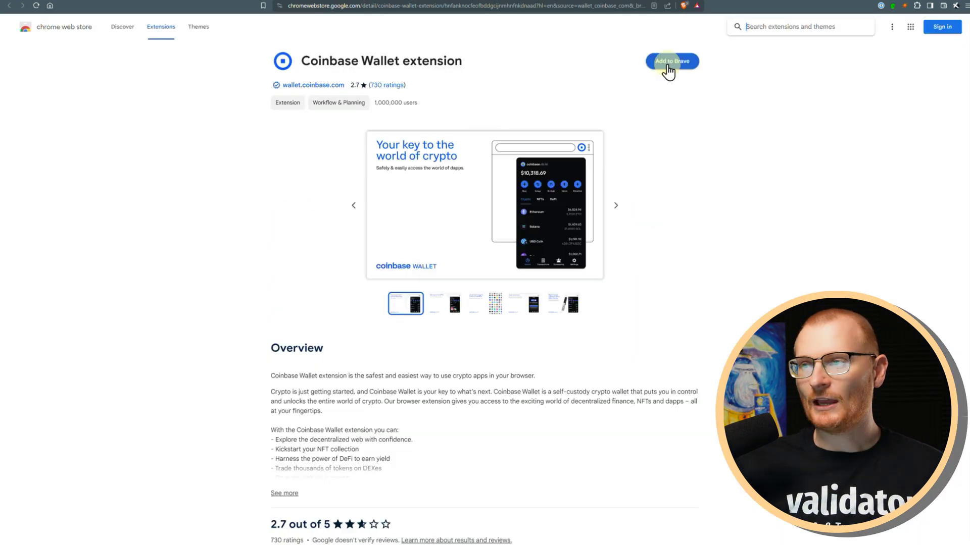
Add Coinbase Wallet to Brave and open it from its new toolbar icon.
left_click(666, 63)
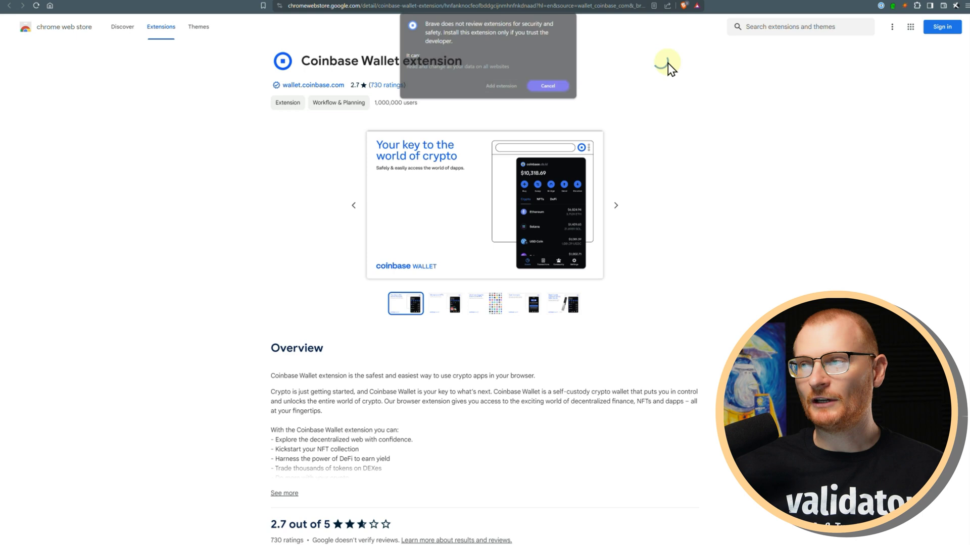
left_click(498, 84)
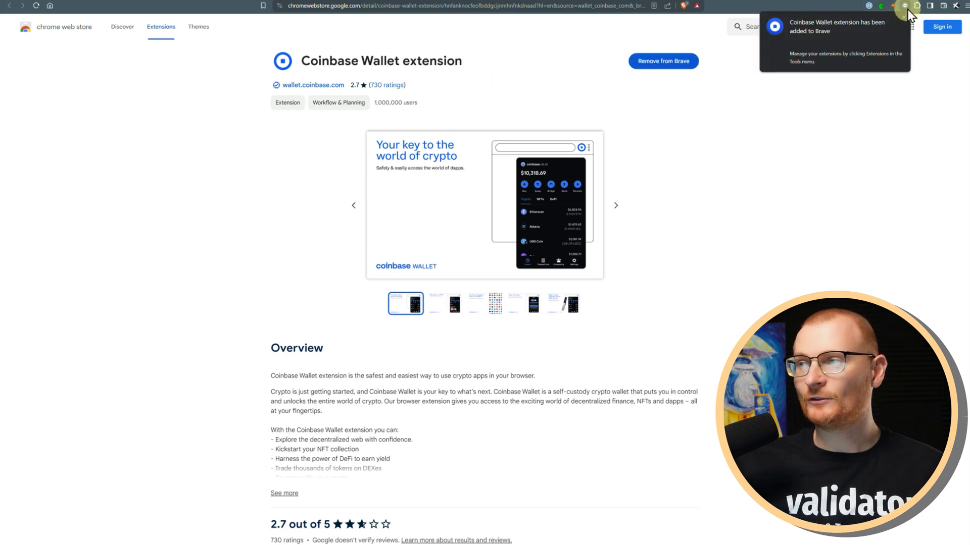
left_click(905, 7)
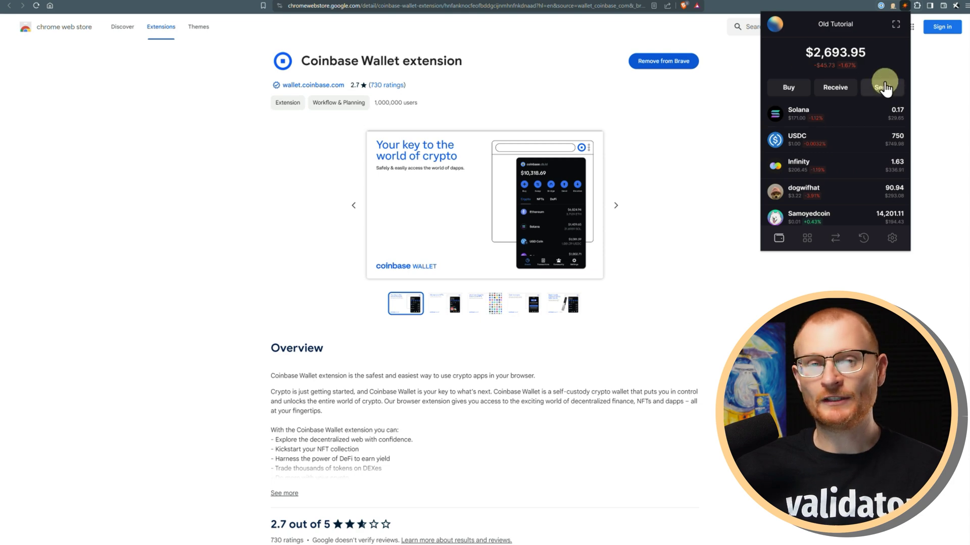
Pin Coinbase Wallet and choose to import an existing wallet by recovery phrase.
left_click(918, 7)
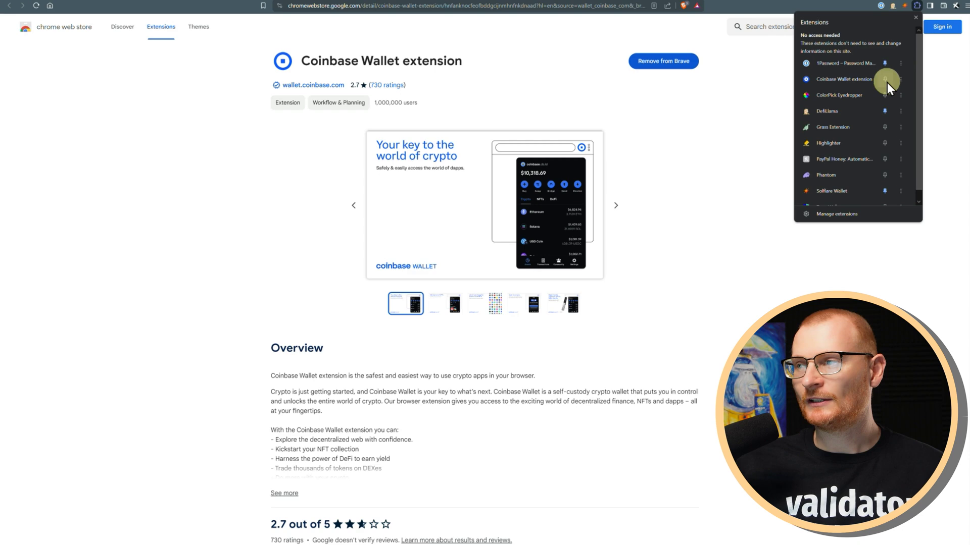
left_click(884, 80)
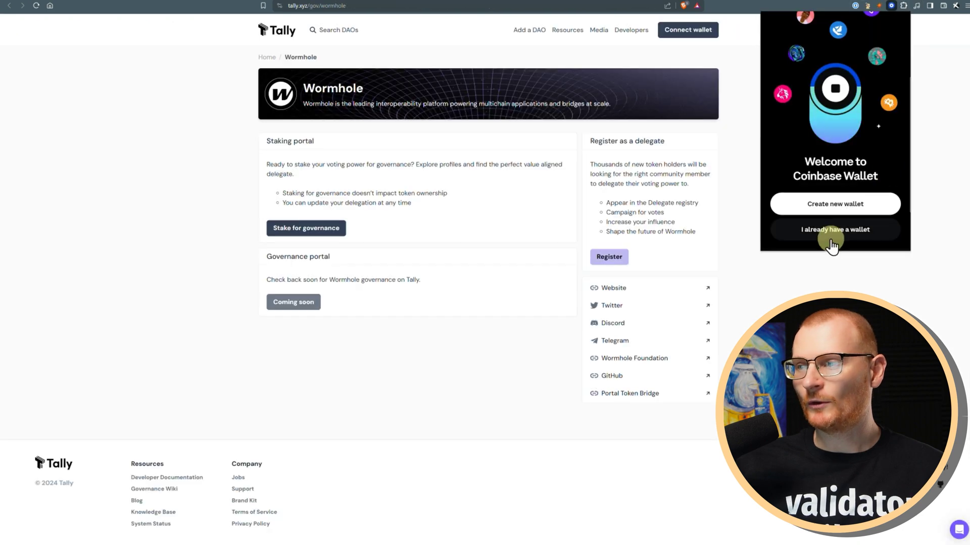
left_click(831, 236)
left_click(827, 120)
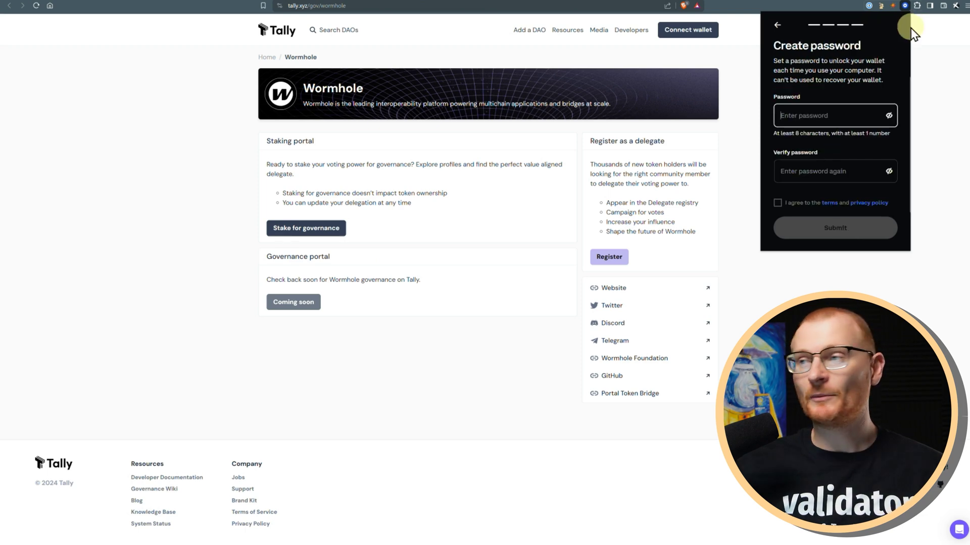
Enter and confirm a new wallet password, accept the terms, and submit the import.
left_click(846, 122)
key("ctrl+v")
left_click(836, 171)
key("ctrl+v")
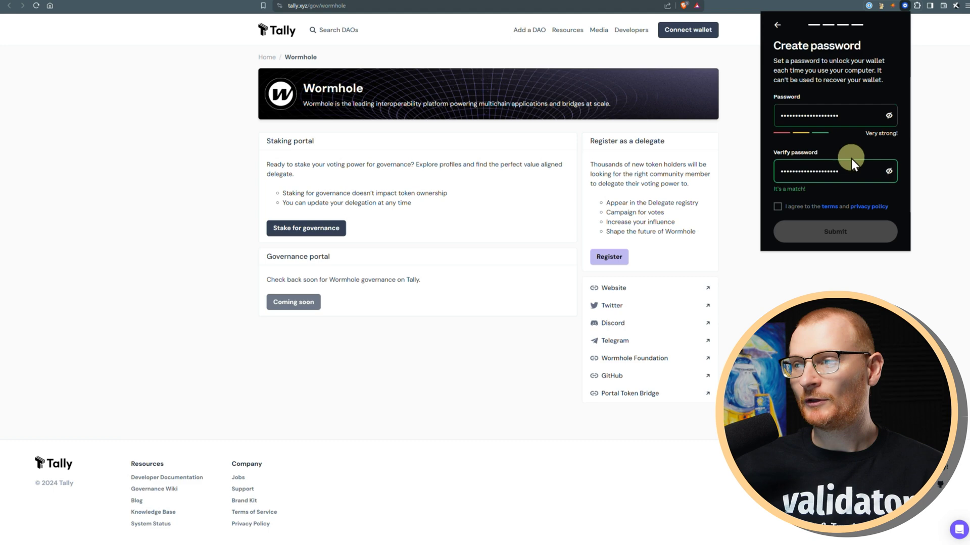
left_click(810, 211)
left_click(820, 230)
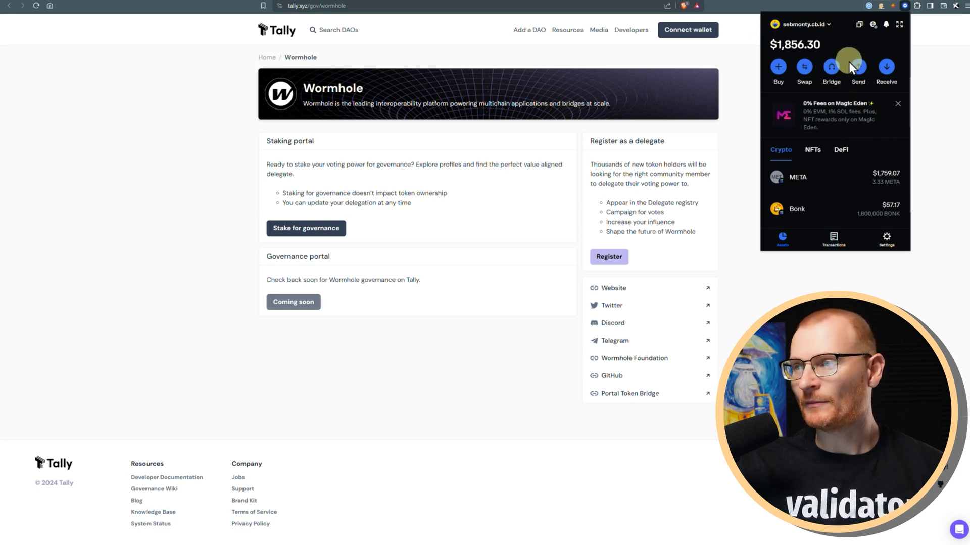
scroll(849, 68, "down", 5)
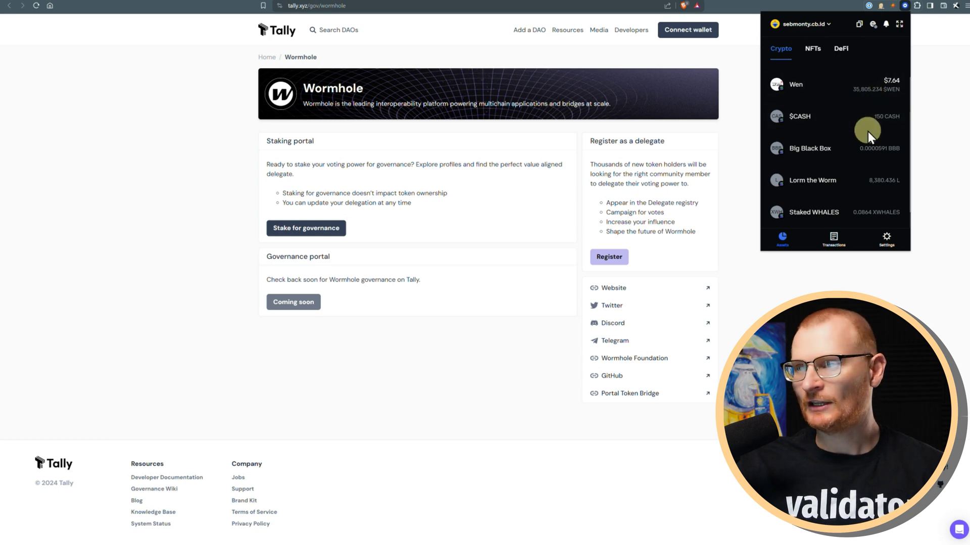
scroll(868, 131, "up", 5)
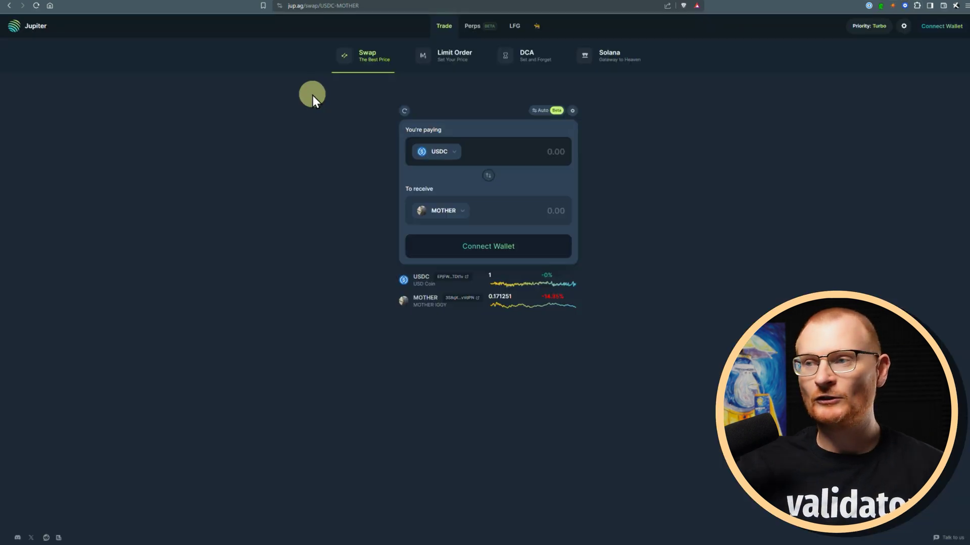
Open the deBridge cross-chain form and connect Solflare with auto-connect enabled.
left_click(610, 62)
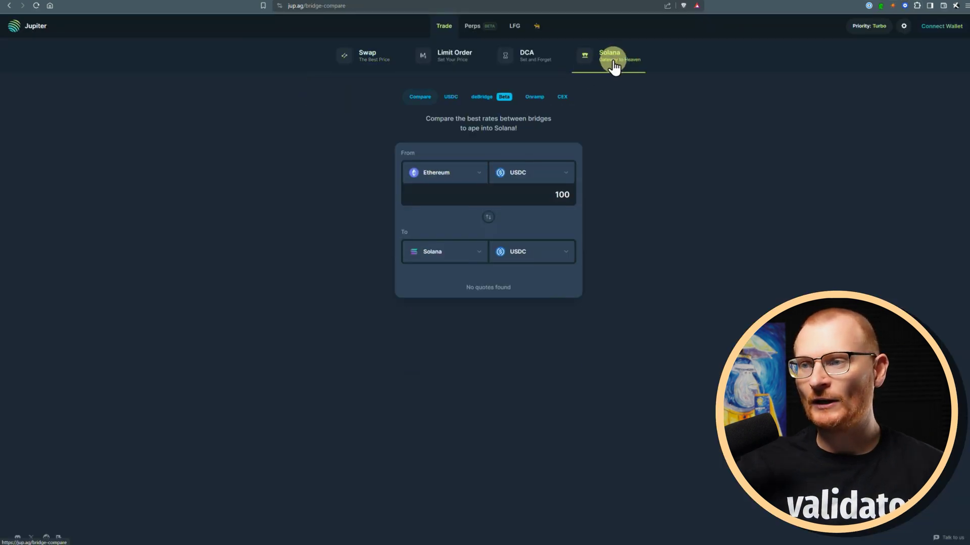
left_click(492, 97)
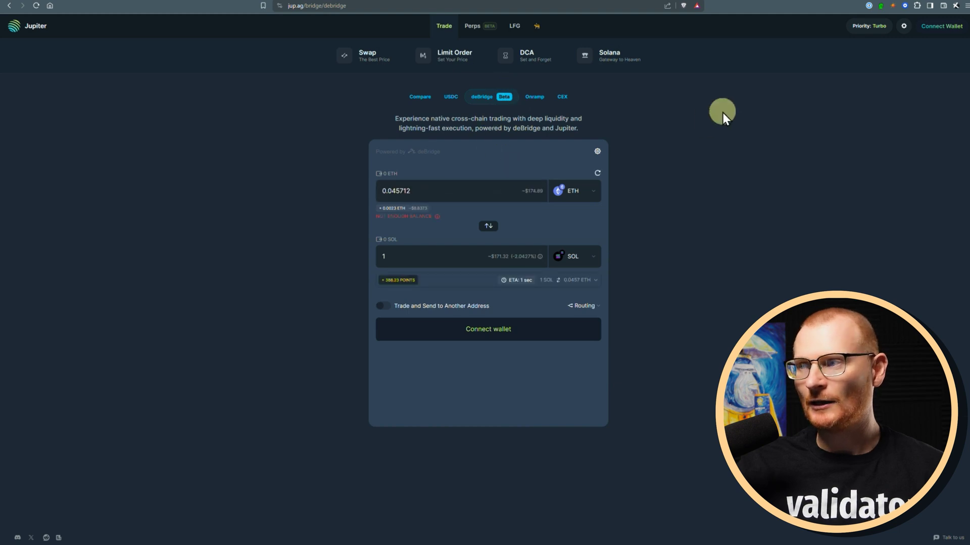
left_click(938, 31)
left_click(493, 273)
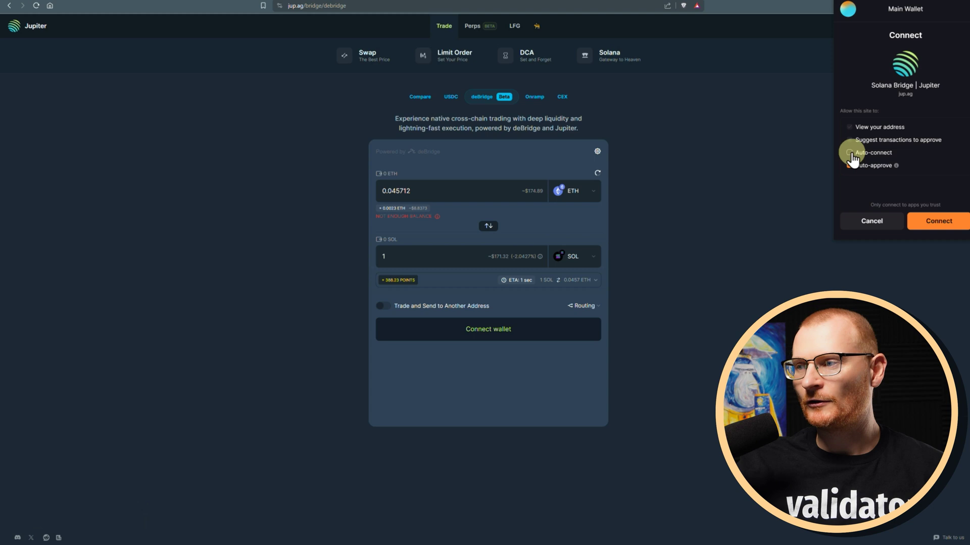
left_click(853, 153)
left_click(928, 222)
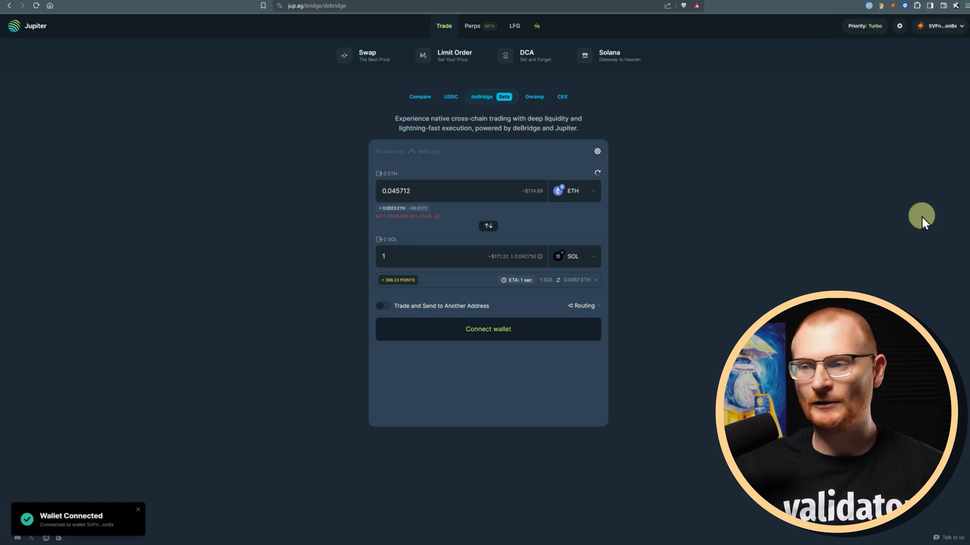
Set the sending token to Ether on the Solana chain.
left_click(573, 191)
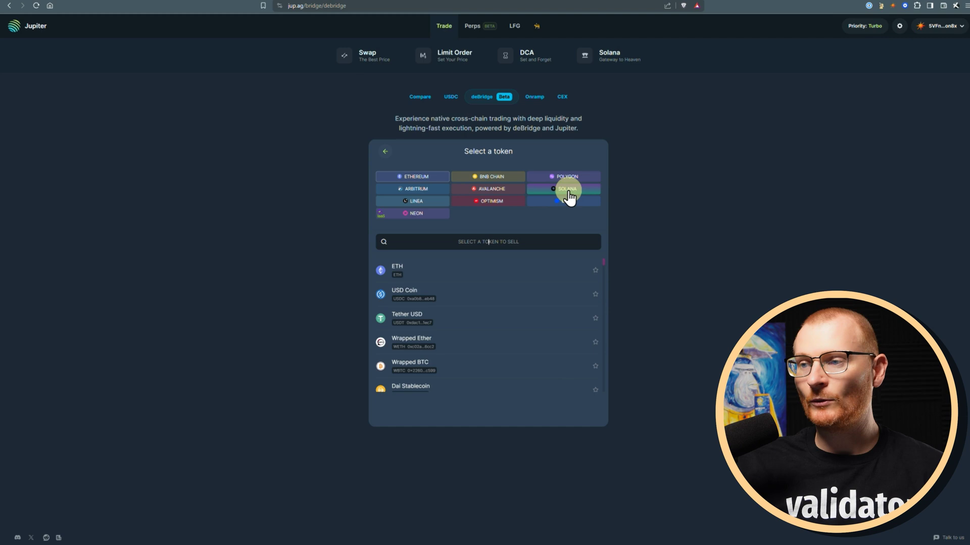
left_click(564, 189)
left_click(484, 242)
type("eth")
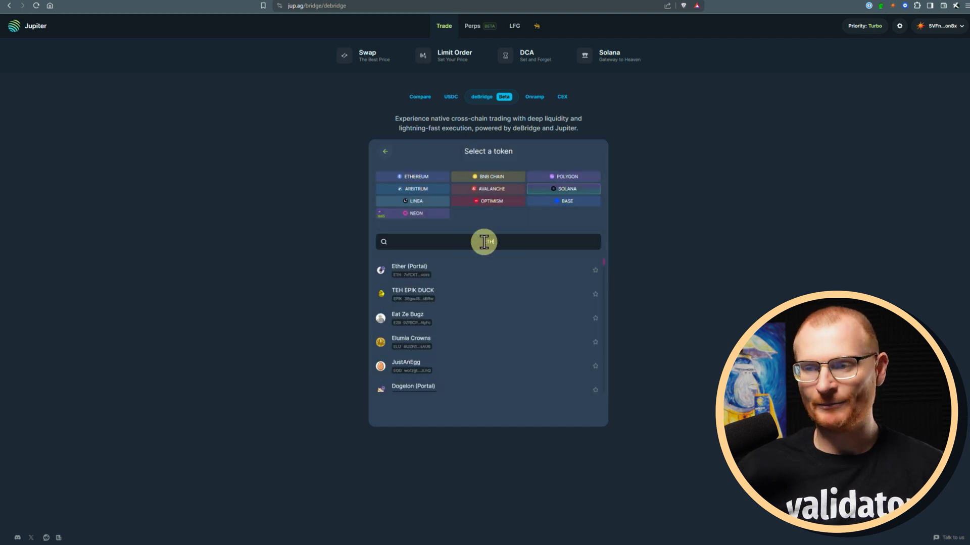
left_click(443, 273)
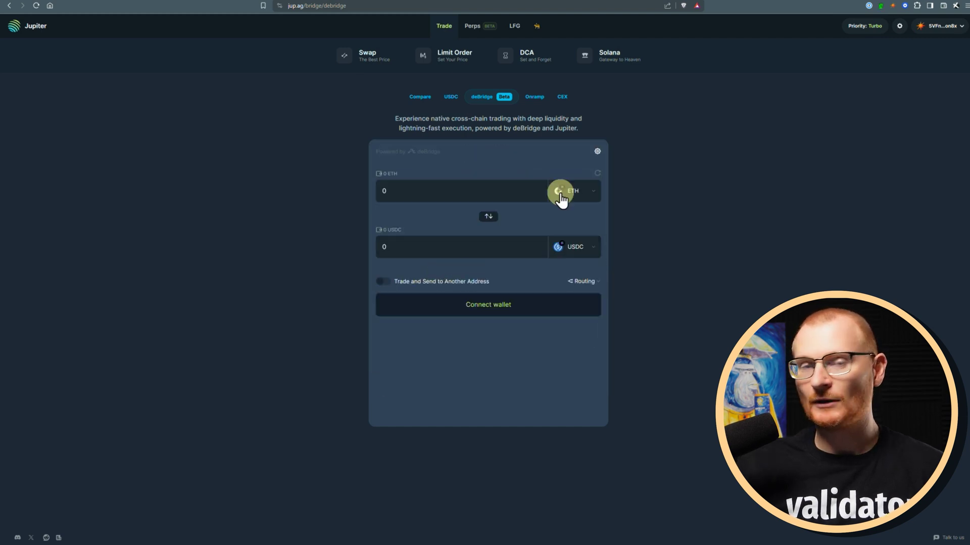
Set the receiving token to ETH on the Base chain.
left_click(582, 251)
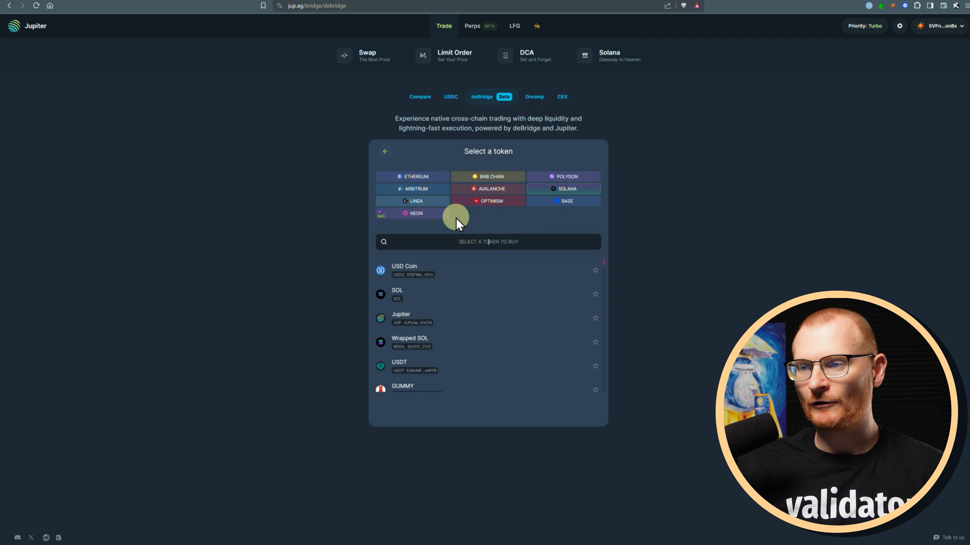
left_click(574, 204)
left_click(502, 242)
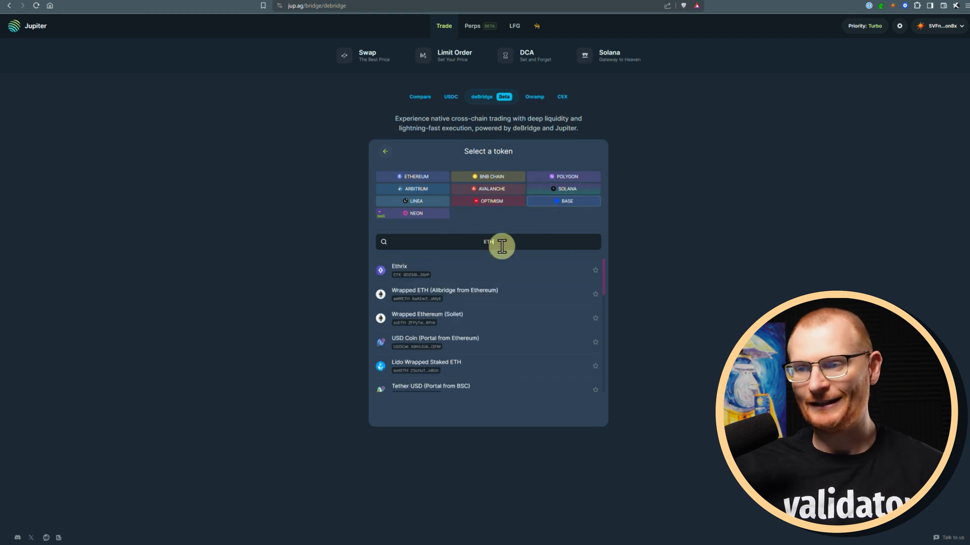
type("eth")
left_click(409, 273)
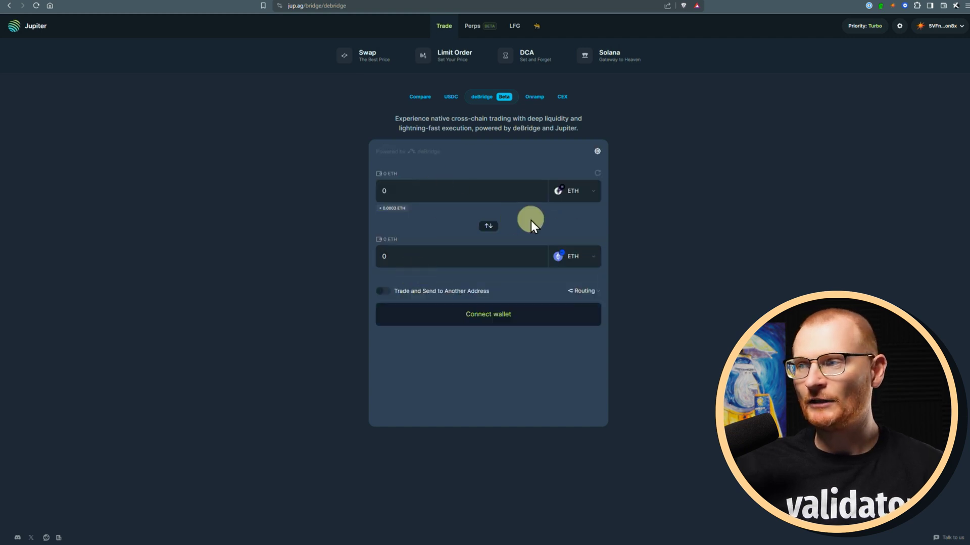
Switch Solflare to the Old Tutorial wallet account.
left_click(892, 6)
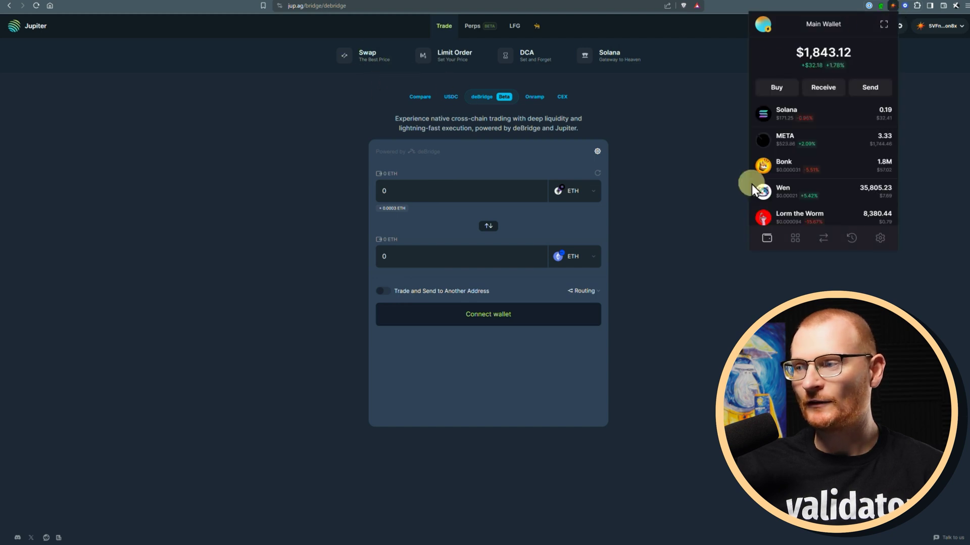
scroll(823, 197, "down", 3)
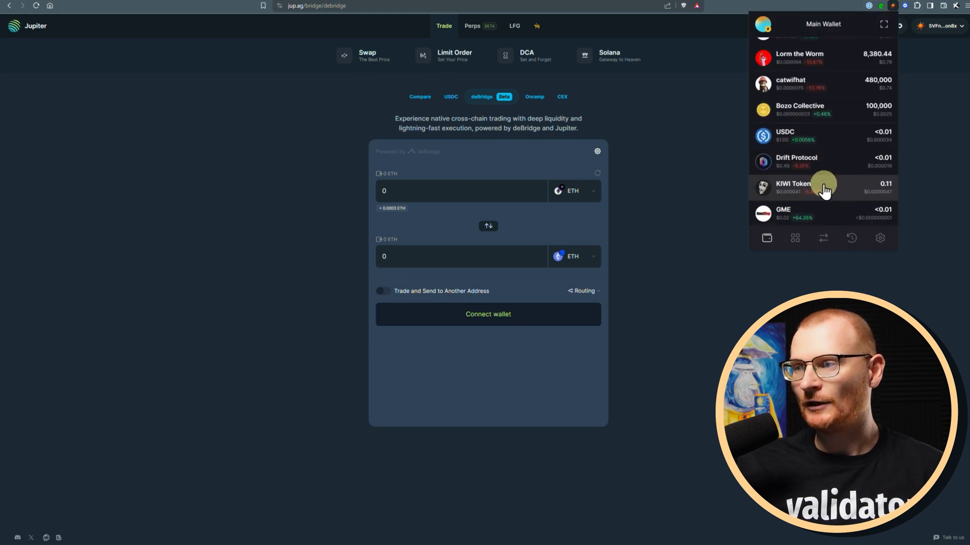
scroll(824, 190, "up", 3)
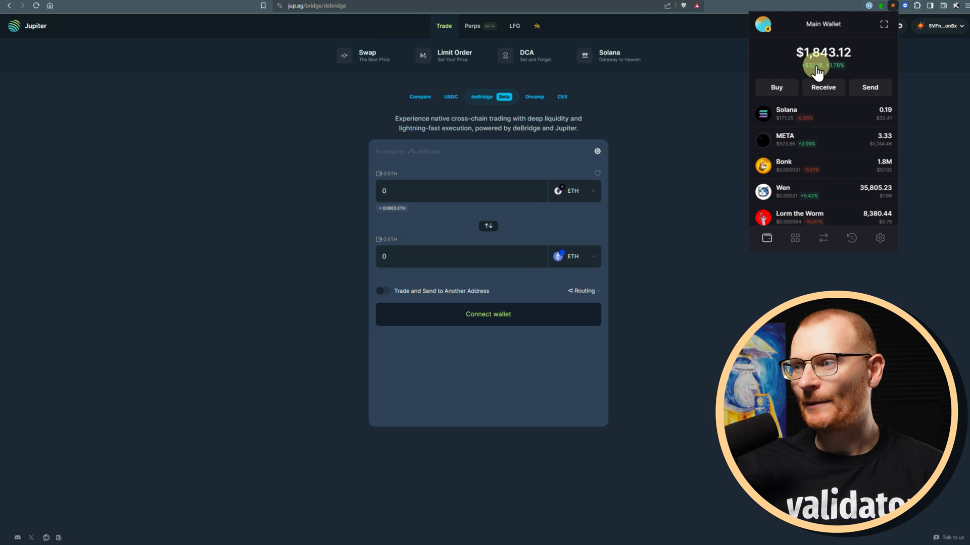
left_click(769, 38)
left_click(827, 130)
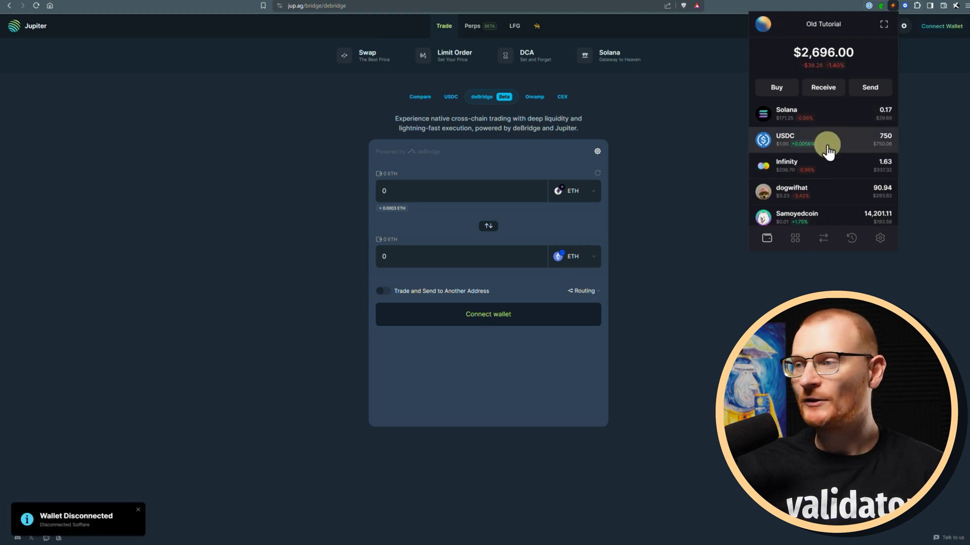
Try Solflare's built-in swap, selling 2 USDC and searching for ETH to buy.
left_click(823, 239)
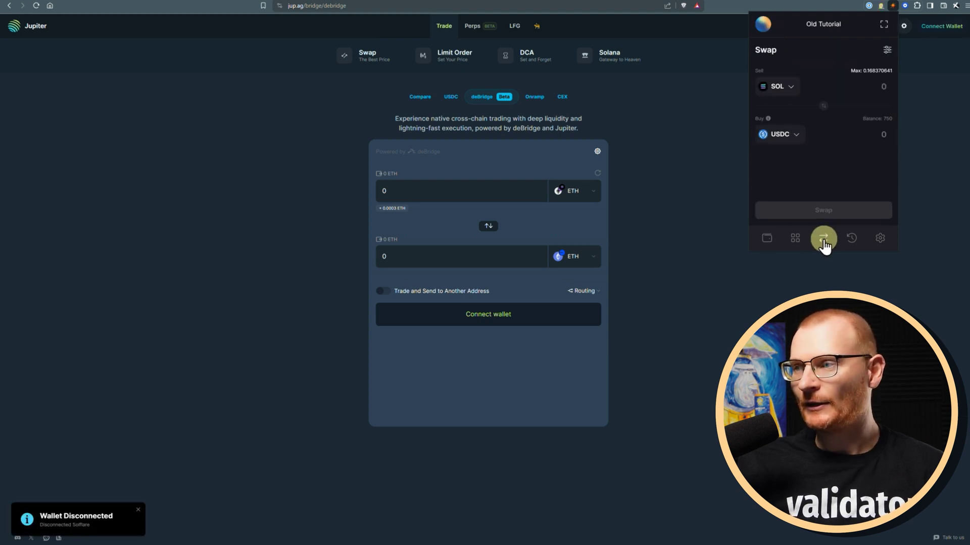
left_click(824, 104)
left_click(871, 90)
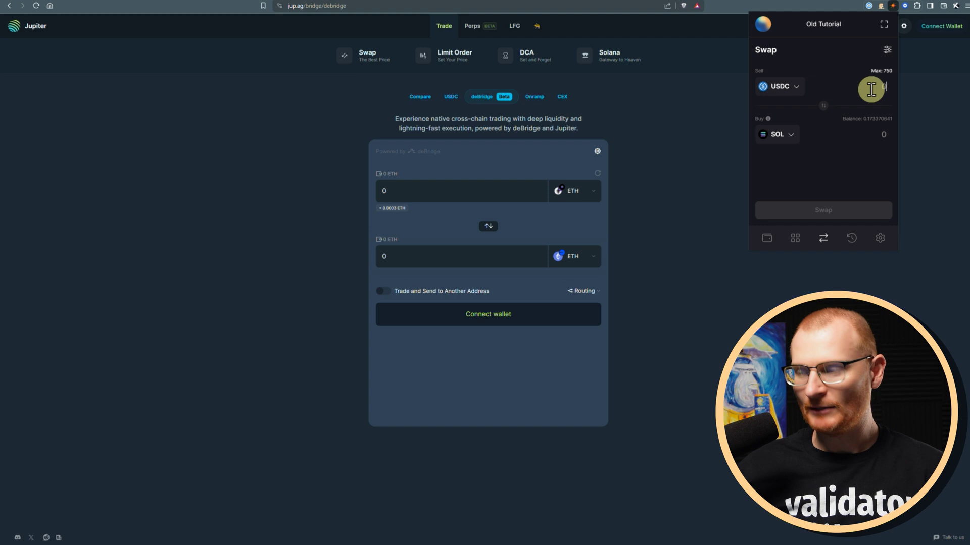
type("20")
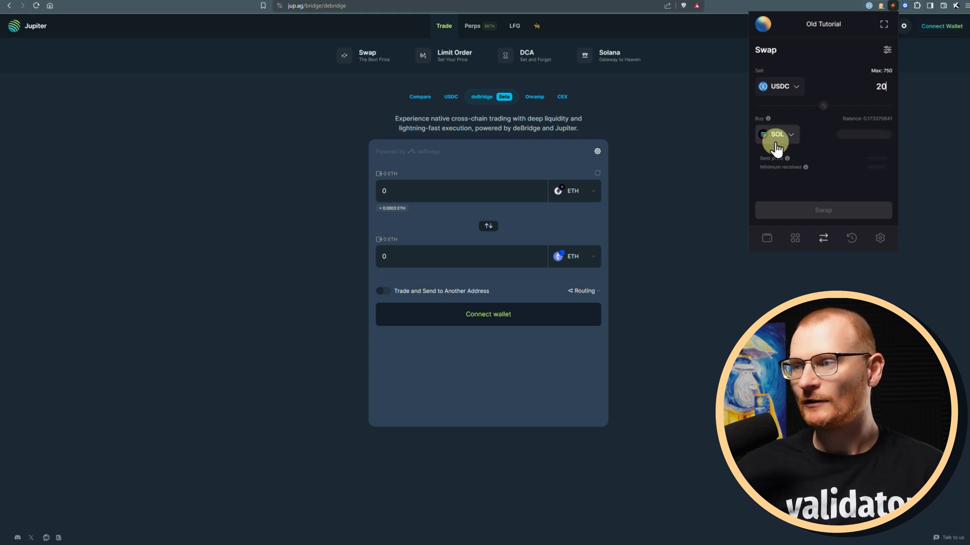
left_click(774, 138)
type("eth")
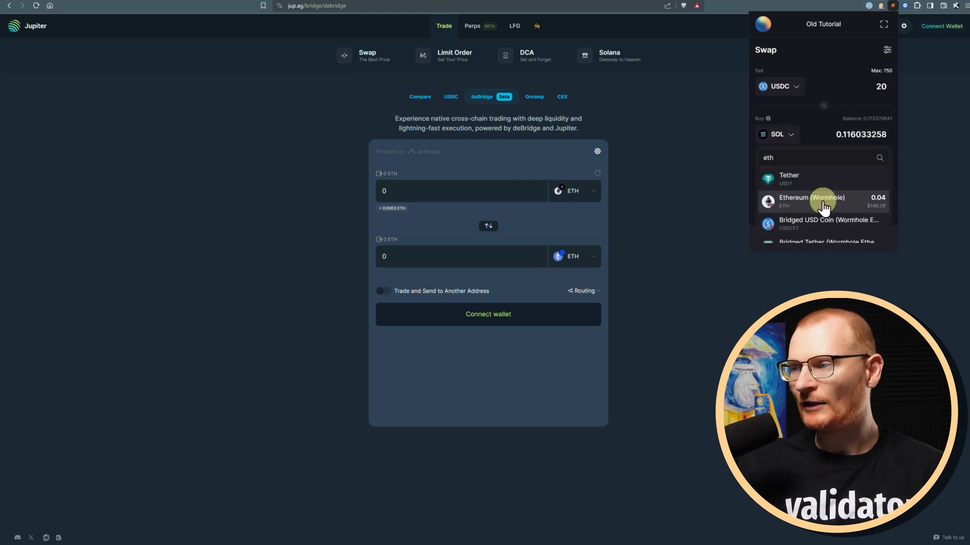
Close the wallet and choose Solflare in Jupiter's Connect Wallet dialog.
left_click(929, 166)
left_click(941, 26)
left_click(444, 239)
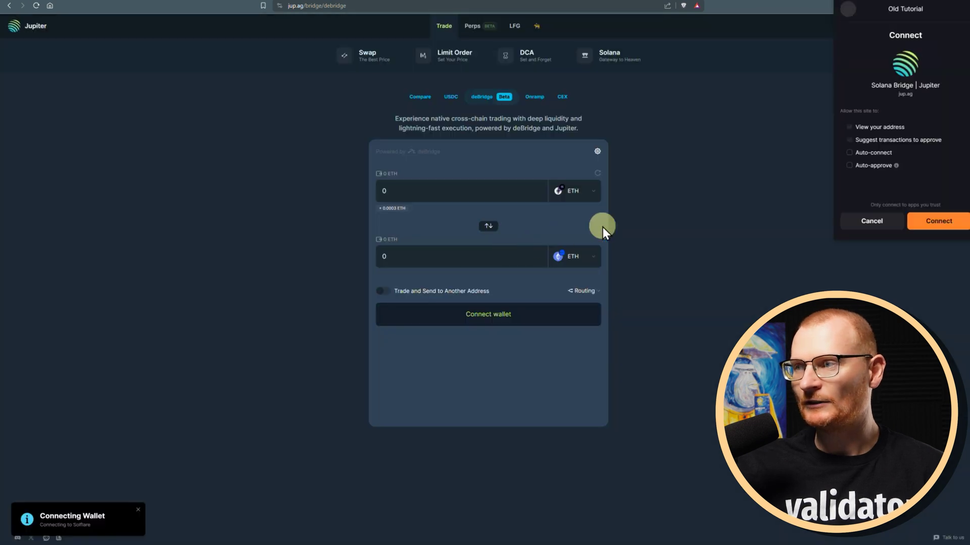
Approve Solflare's connection to Jupiter with auto-connect, then reload the bridge page.
left_click(850, 153)
left_click(932, 221)
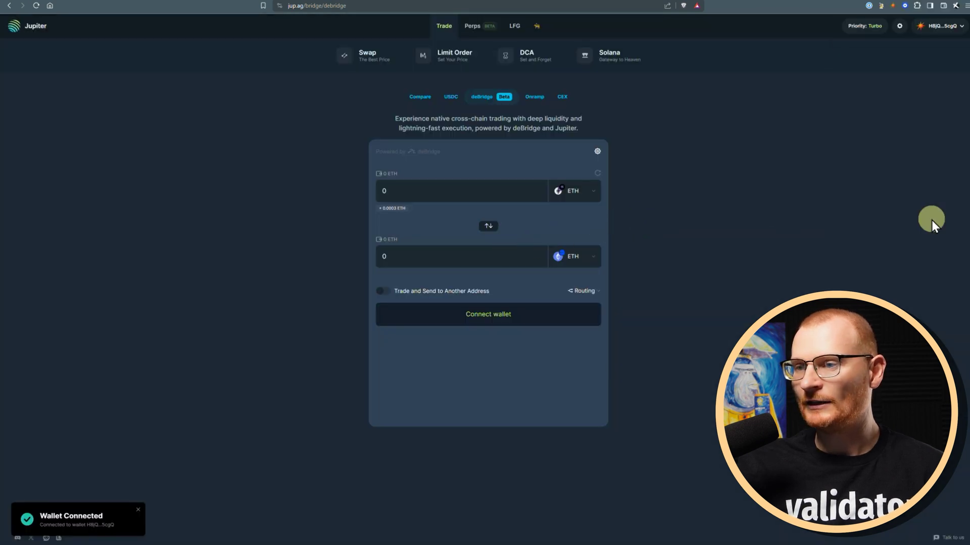
left_click(596, 176)
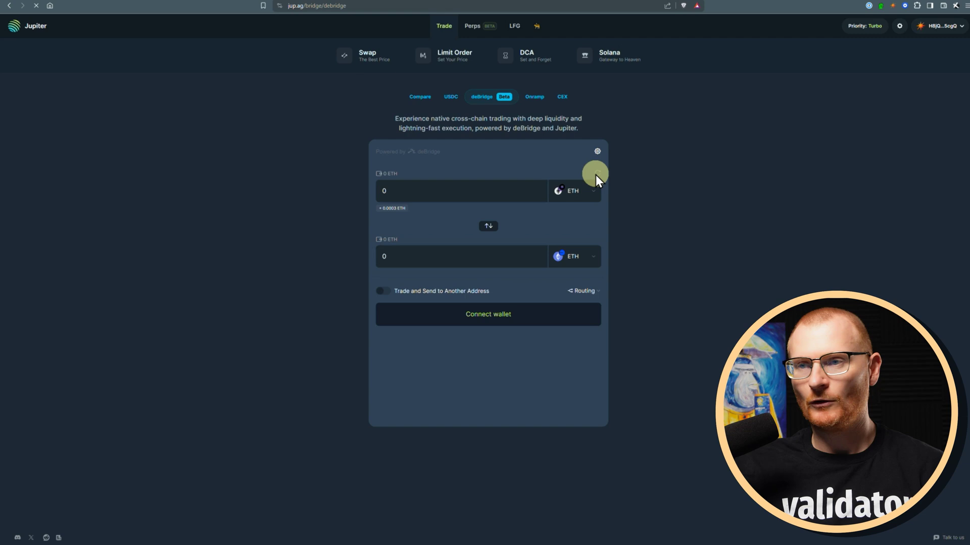
Set the sell token to Solana Ether (Portal) and enter 0.01 for a quote.
left_click(595, 175)
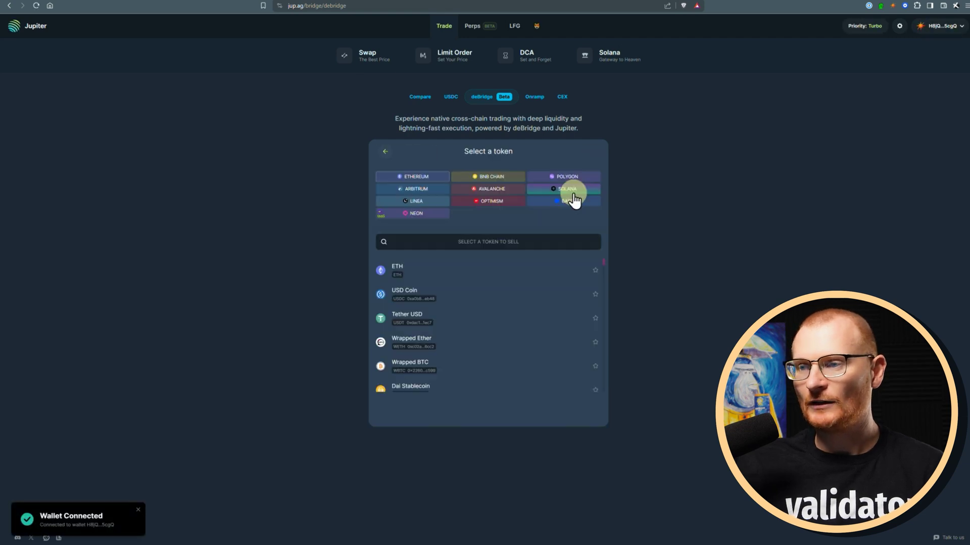
left_click(569, 190)
left_click(470, 241)
type("ETH")
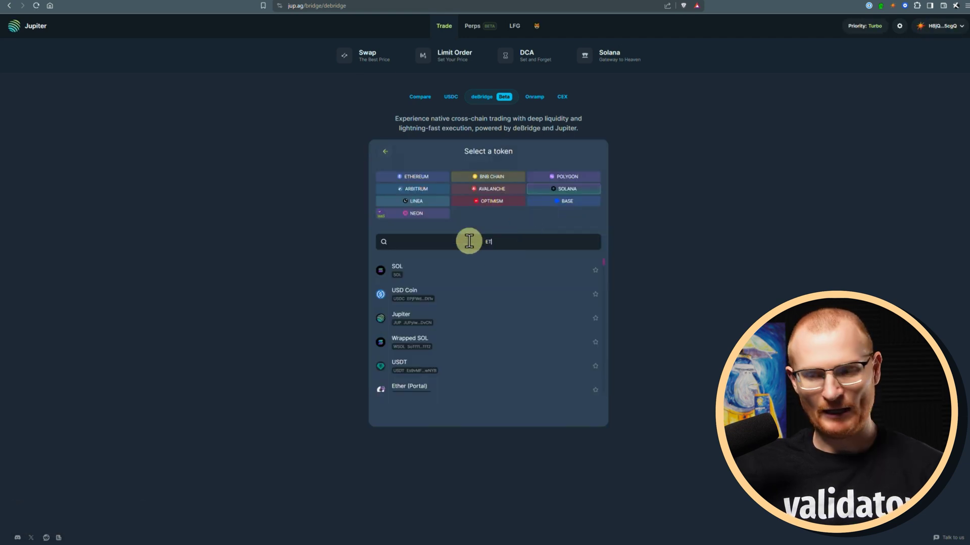
left_click(446, 273)
left_click(559, 201)
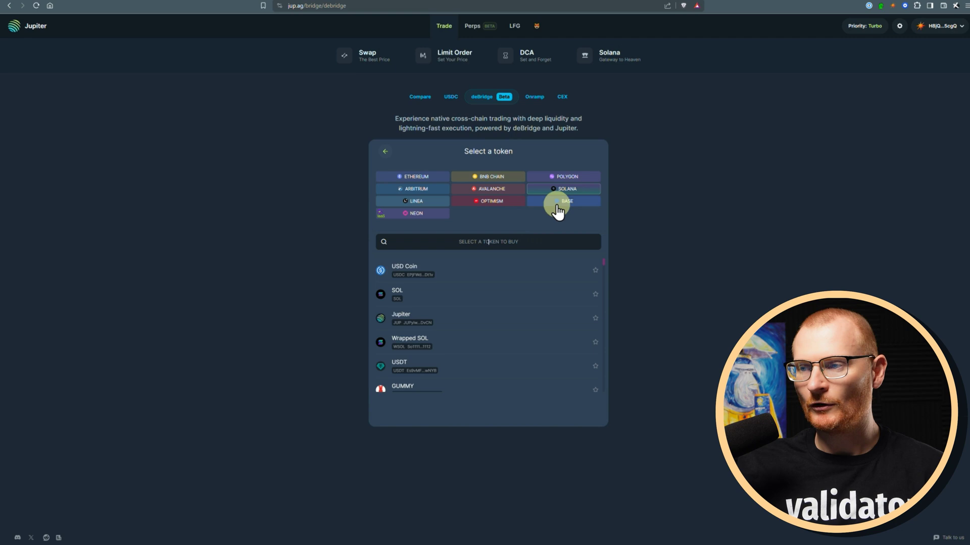
key("Escape")
type("0.01")
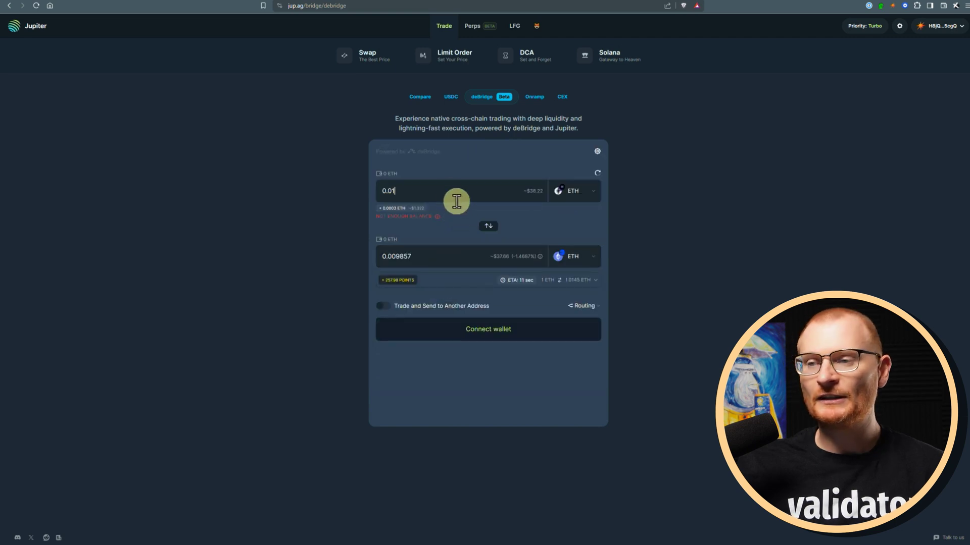
Open deBridge's web app from the link on its X profile.
mouse_move(423, 223)
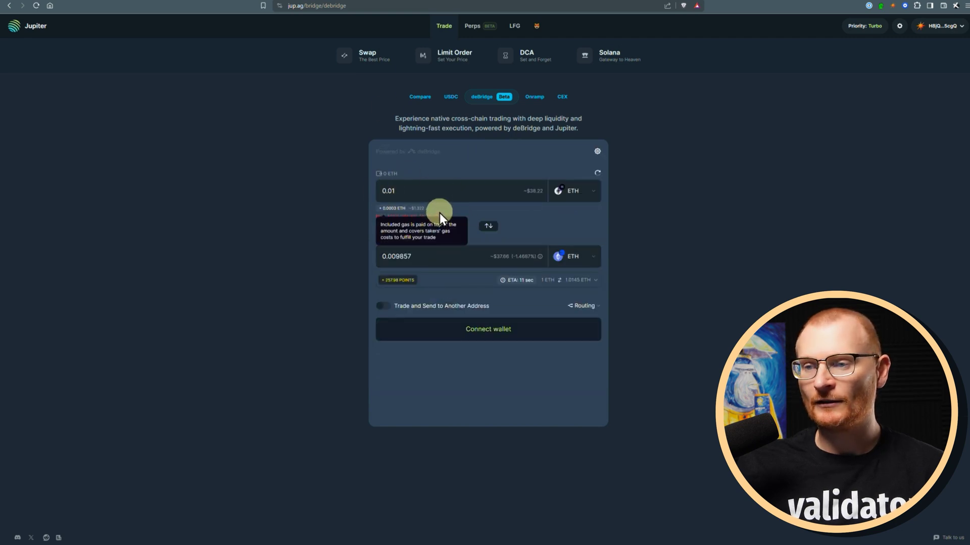
left_click(360, 7)
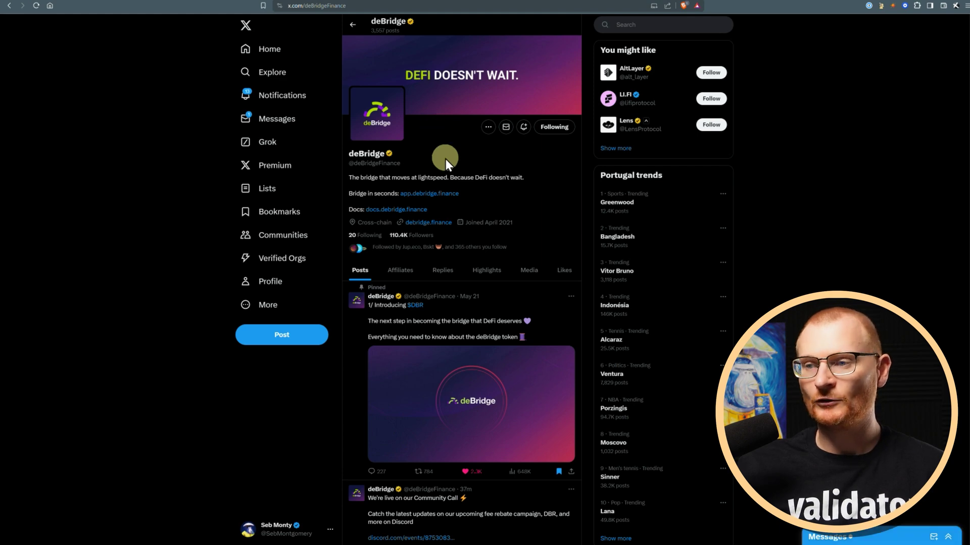
left_click(433, 223)
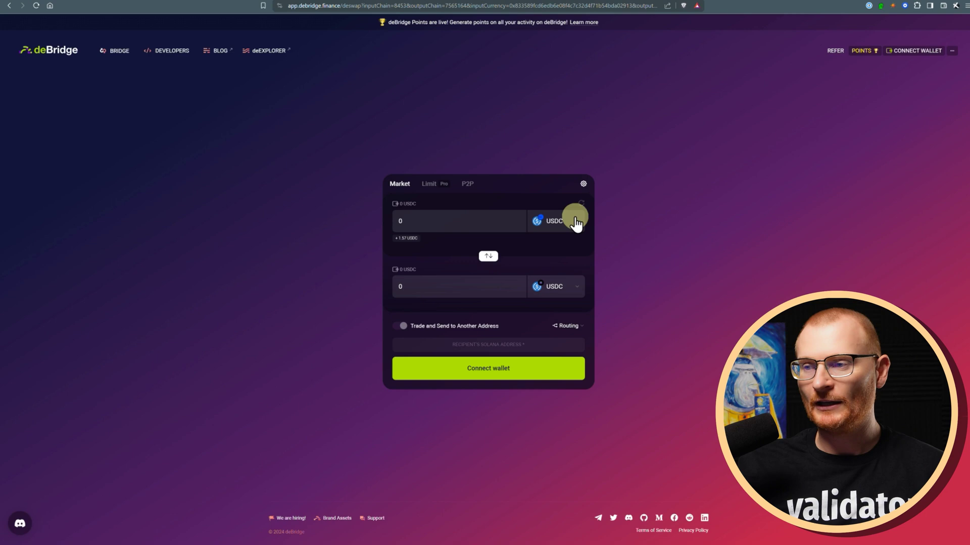
Flip the deBridge swap to send Ether (Portal) from Solana and receive ETH on Base.
left_click(487, 256)
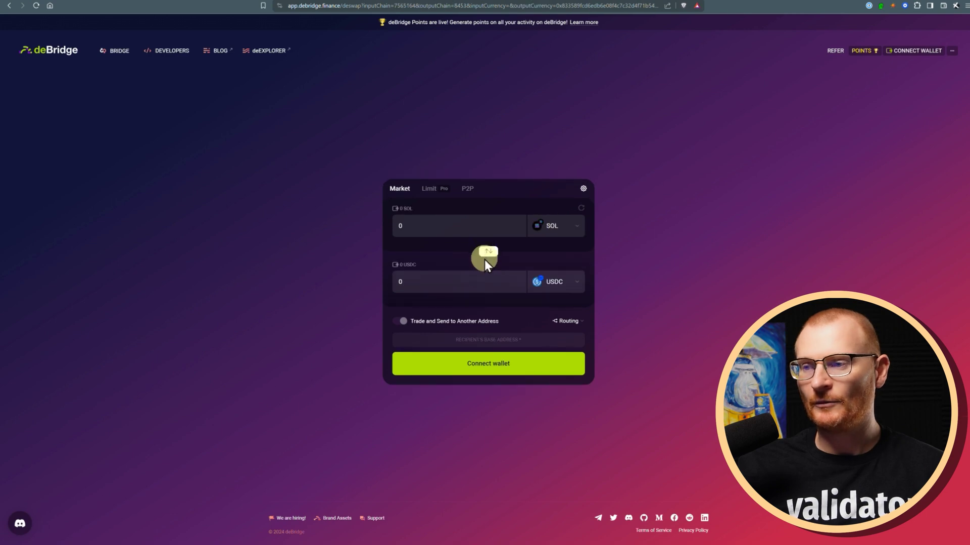
left_click(555, 228)
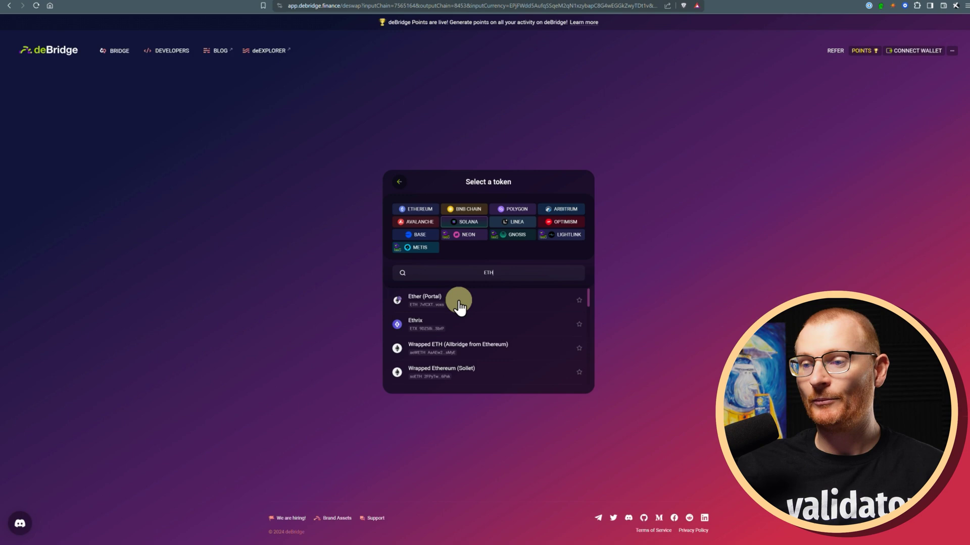
left_click(459, 303)
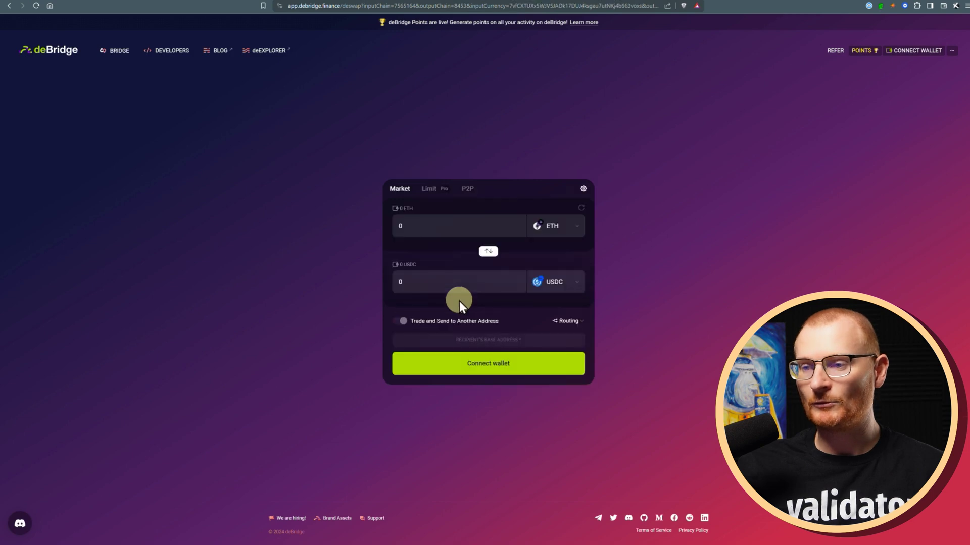
left_click(562, 279)
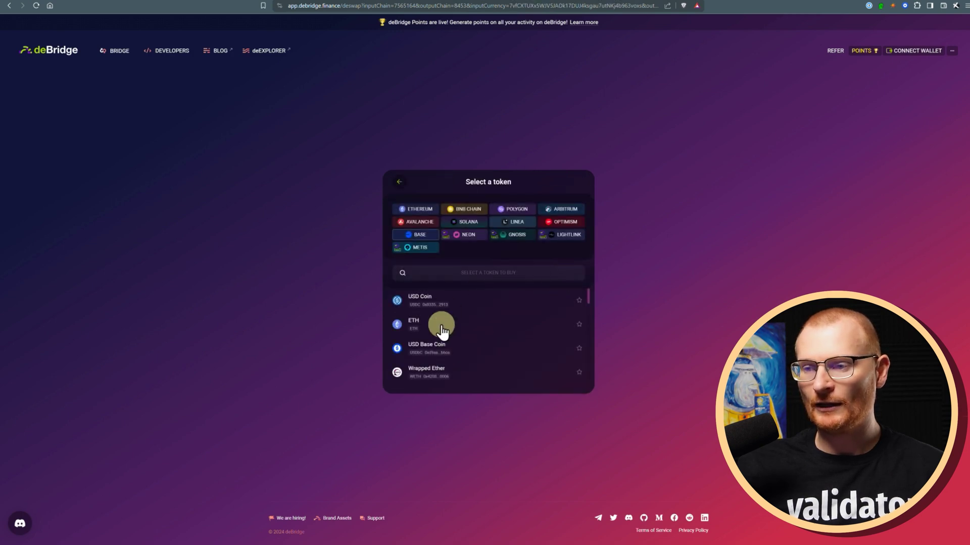
left_click(442, 323)
Connect the Solflare wallet to deBridge and enter the 0.01 ETH amount.
left_click(515, 371)
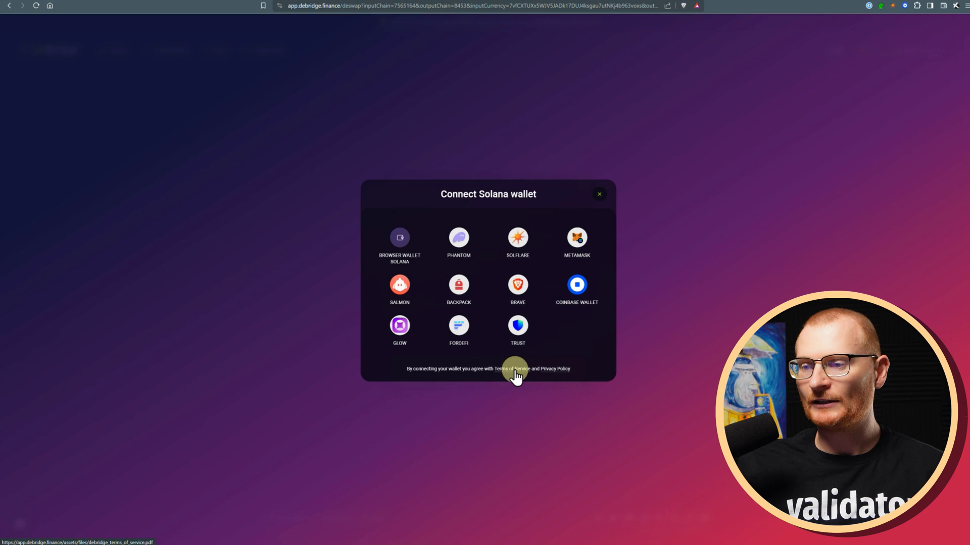
left_click(515, 238)
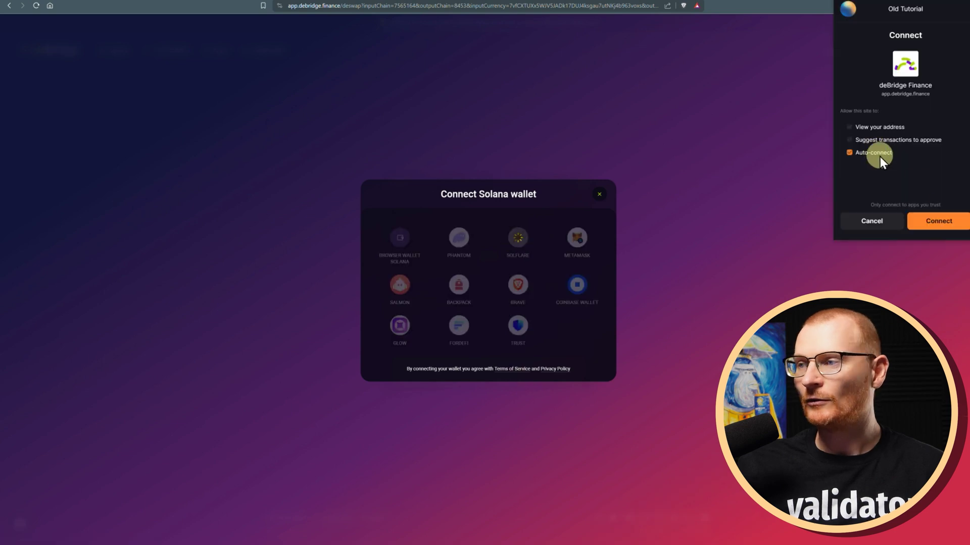
left_click(941, 225)
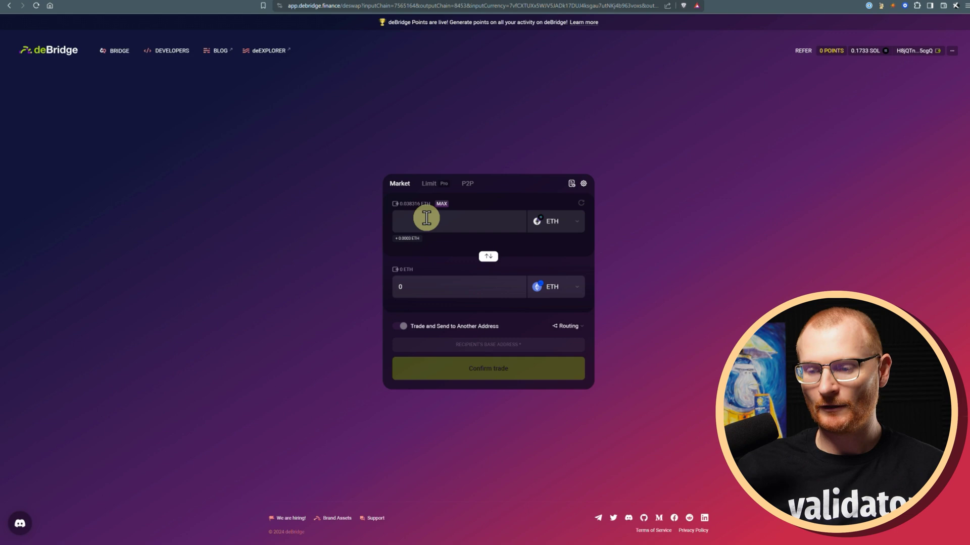
type("1")
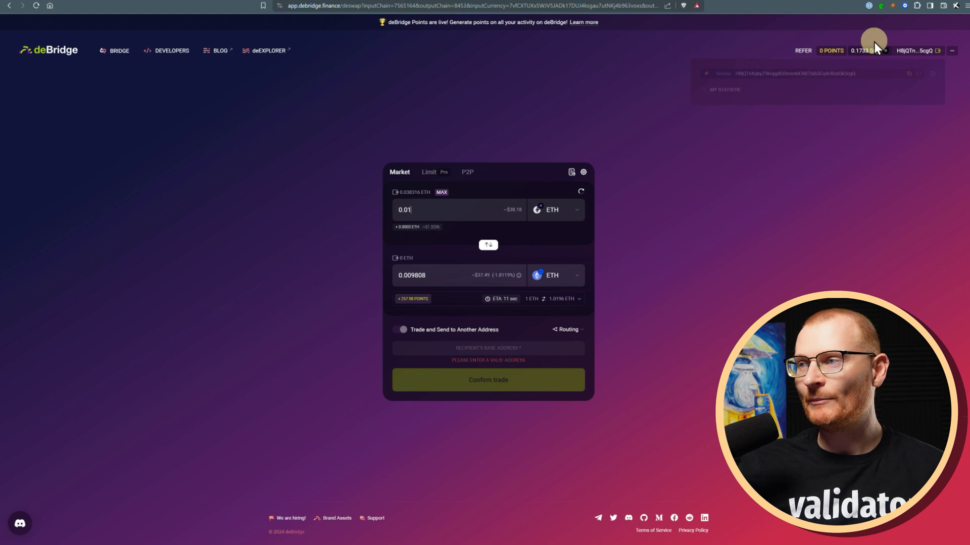
Copy the Coinbase Wallet Ethereum address and paste it as the deBridge recipient.
left_click(907, 9)
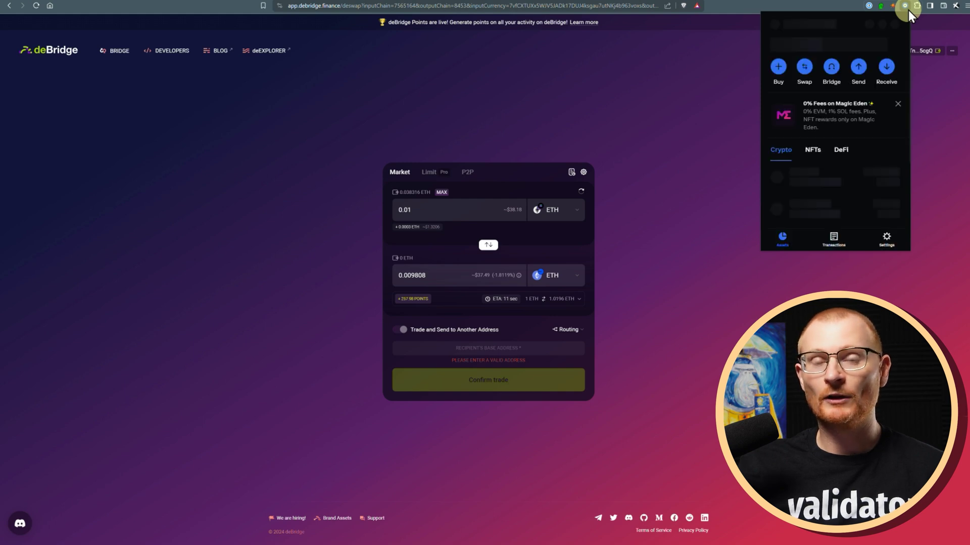
left_click(860, 29)
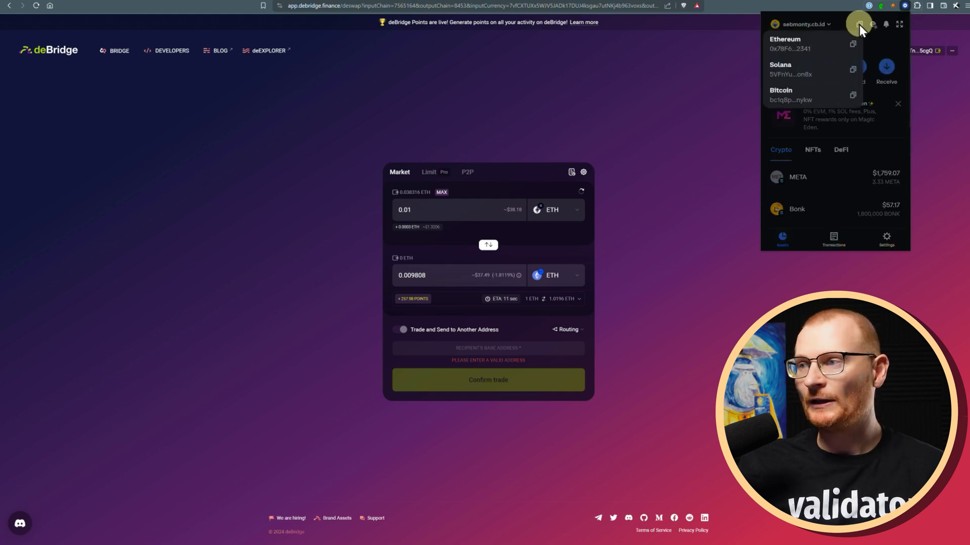
left_click(853, 47)
left_click(497, 347)
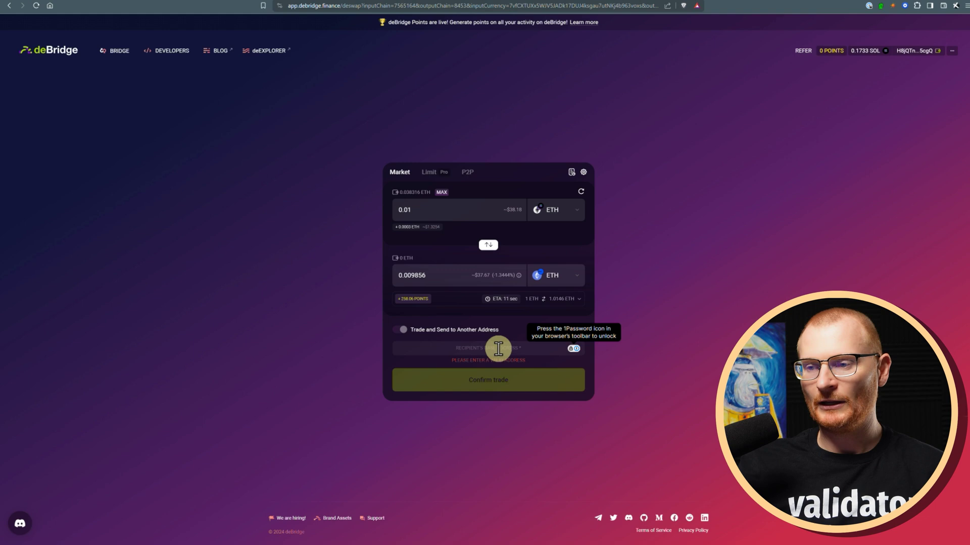
key("ctrl+v")
Confirm the 0.01 ETH trade, sign the terms message and approve the bridge transaction in the wallet.
left_click(538, 366)
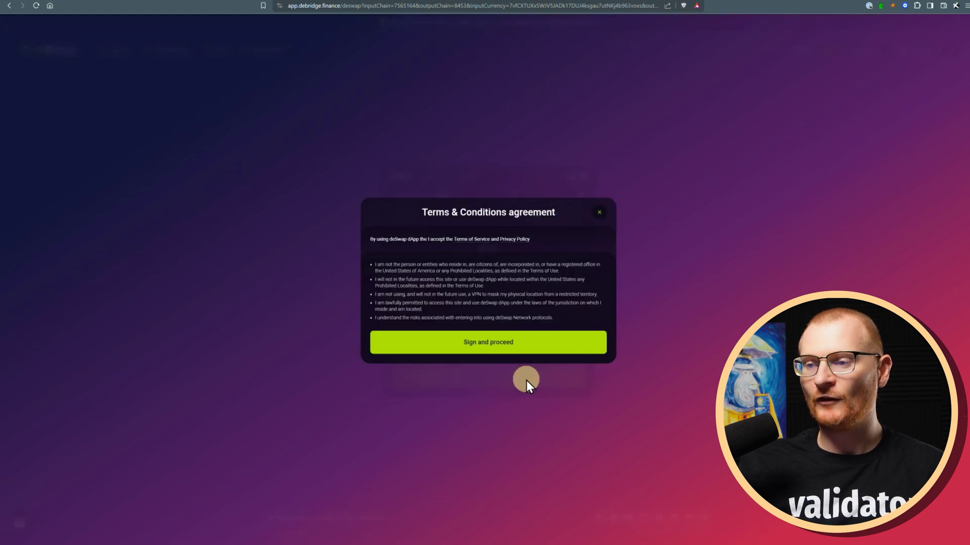
left_click(524, 349)
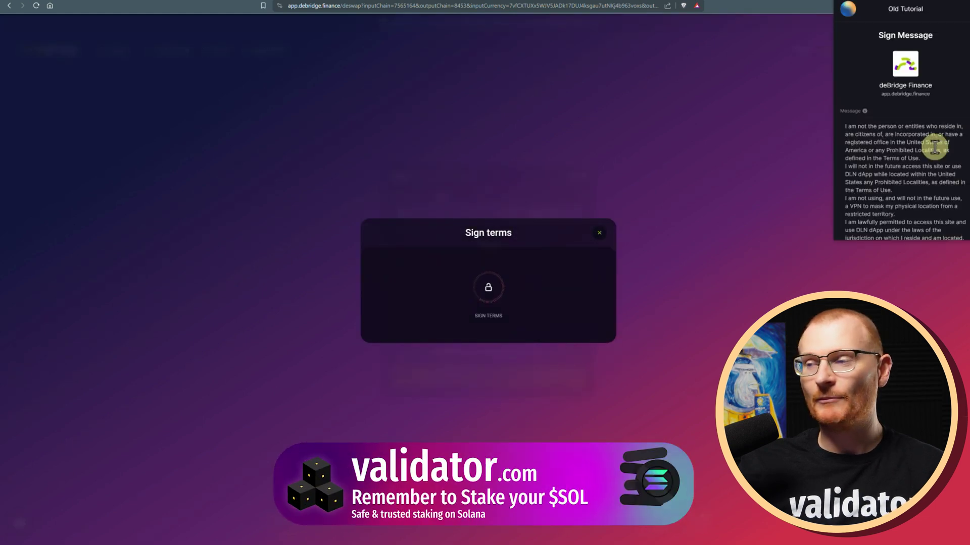
left_click(929, 224)
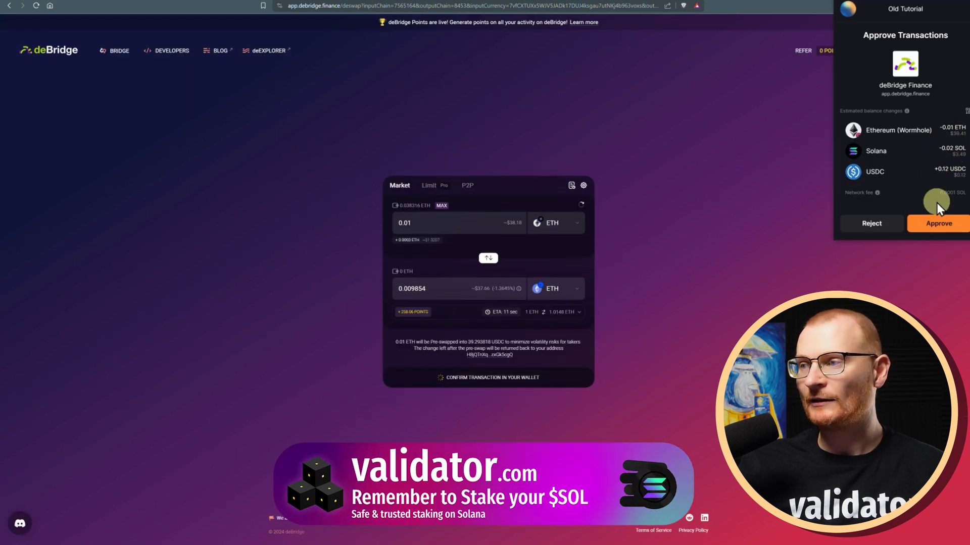
left_click(935, 226)
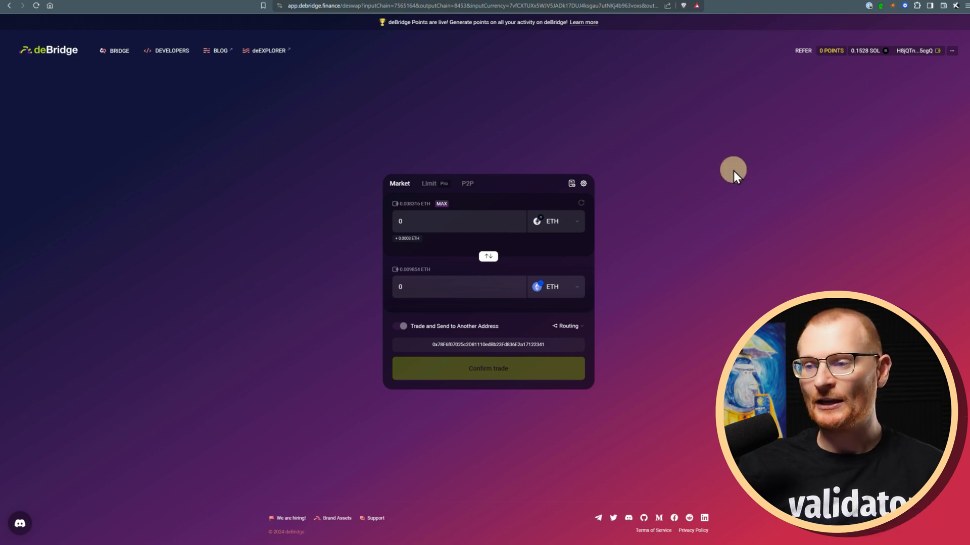
mouse_move(887, 39)
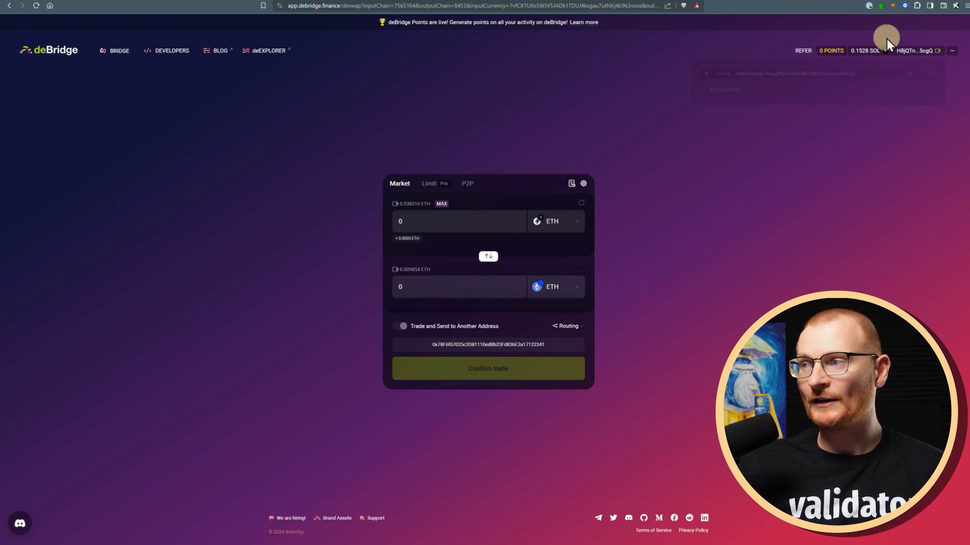
left_click(906, 6)
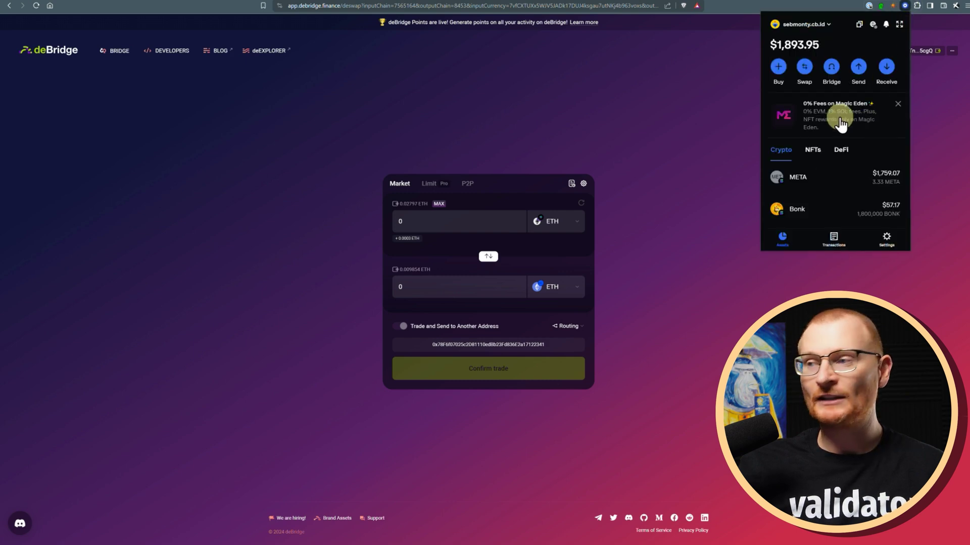
scroll(841, 124, "down", 4)
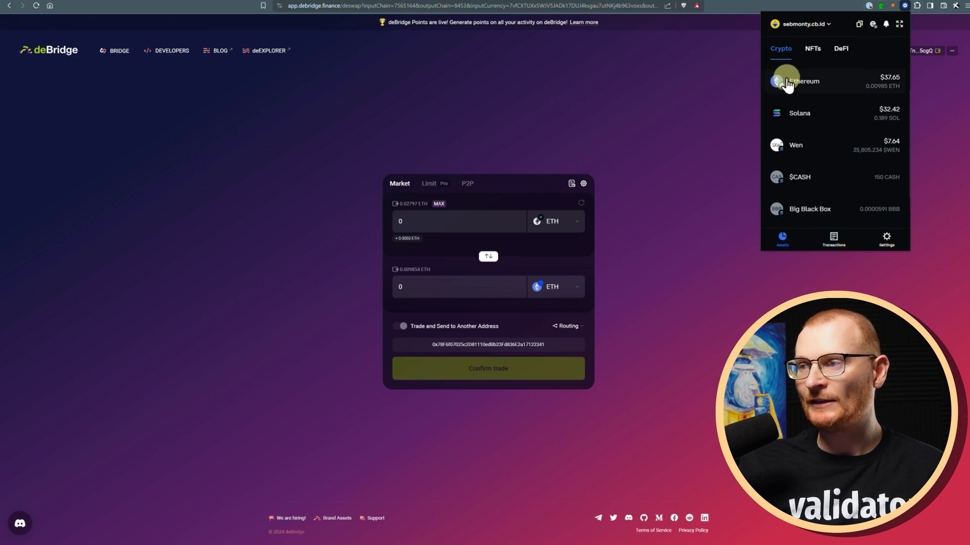
left_click(748, 89)
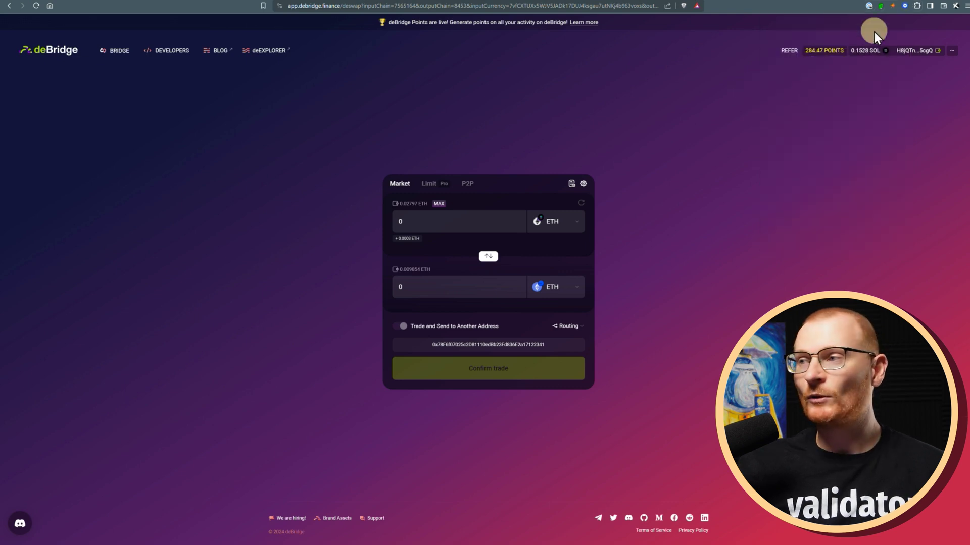
In Solflare's Swap tab, sell 75 USDC for Wormhole's W token and confirm.
left_click(893, 6)
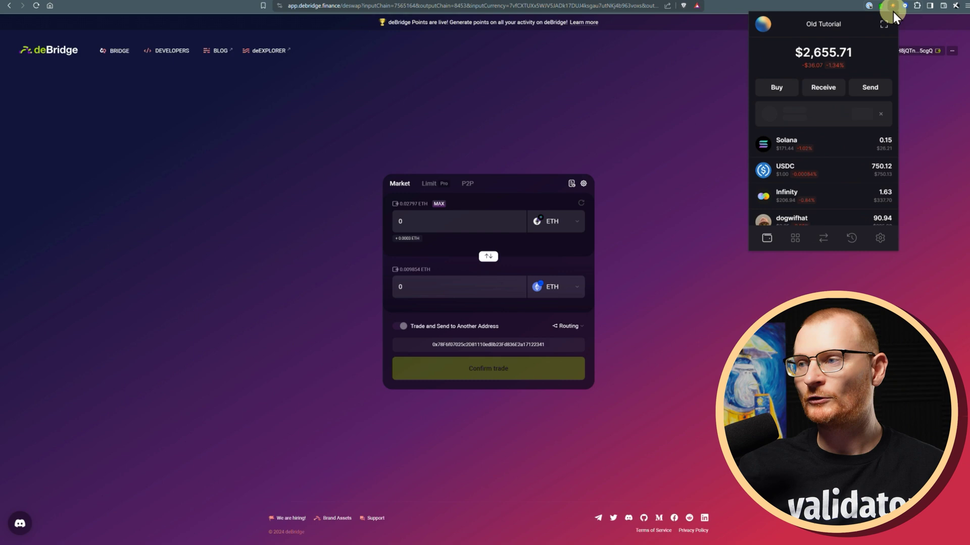
left_click(822, 239)
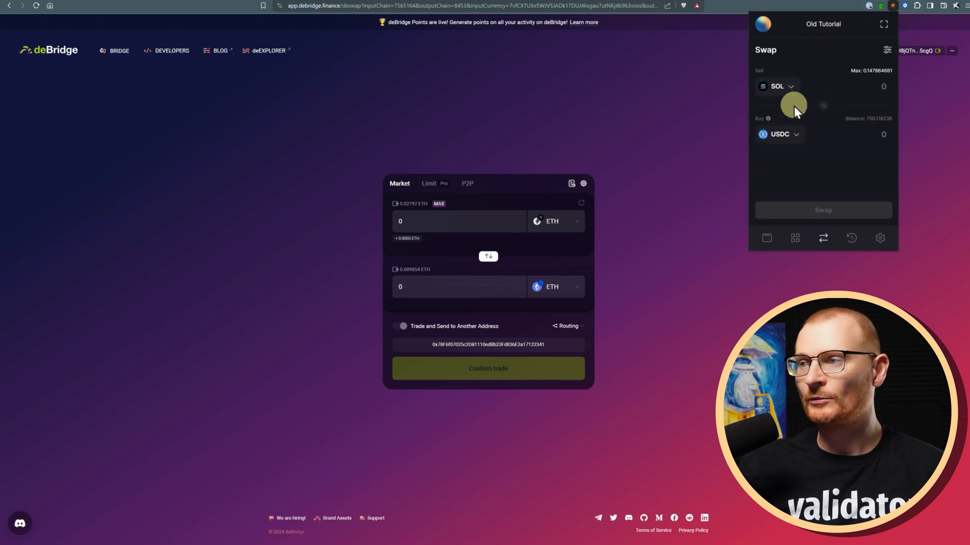
left_click(824, 106)
left_click(780, 135)
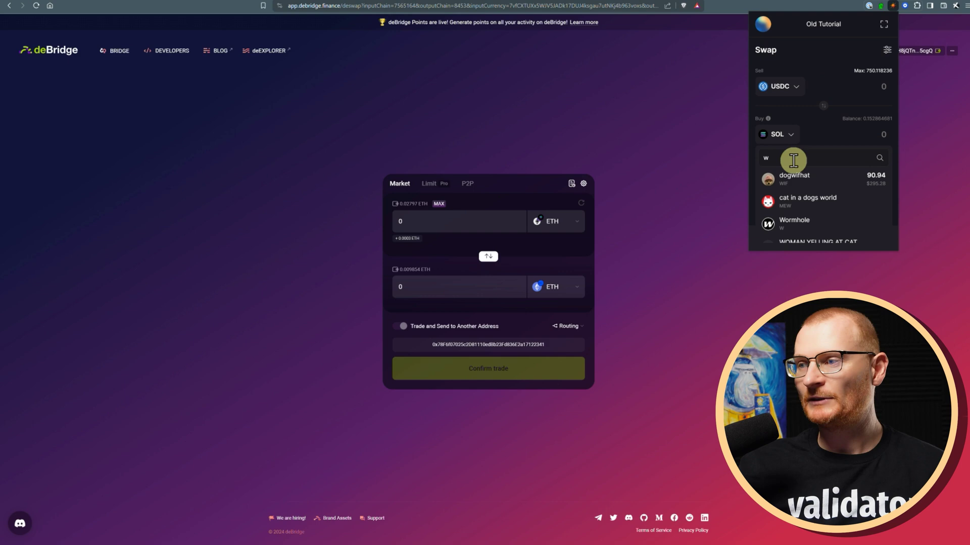
left_click(799, 223)
left_click(865, 89)
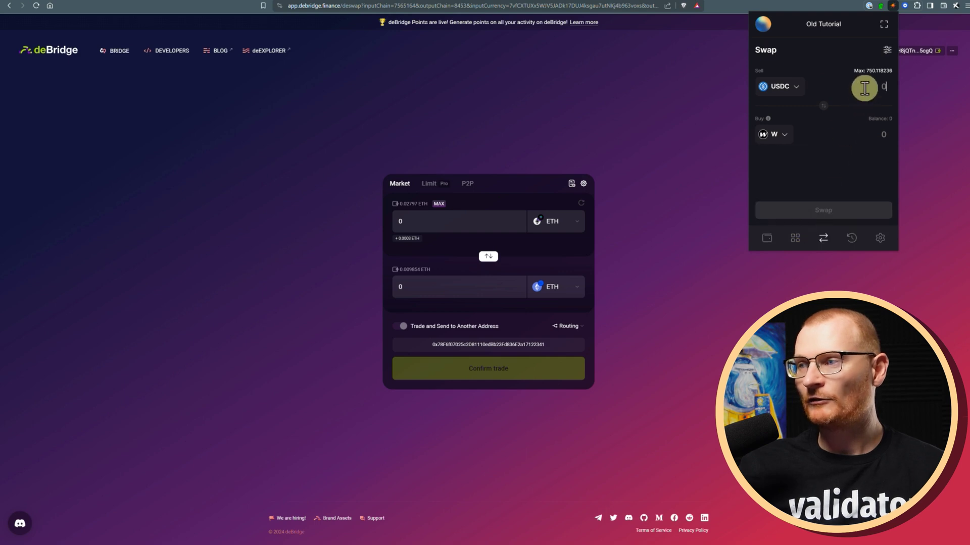
type("65")
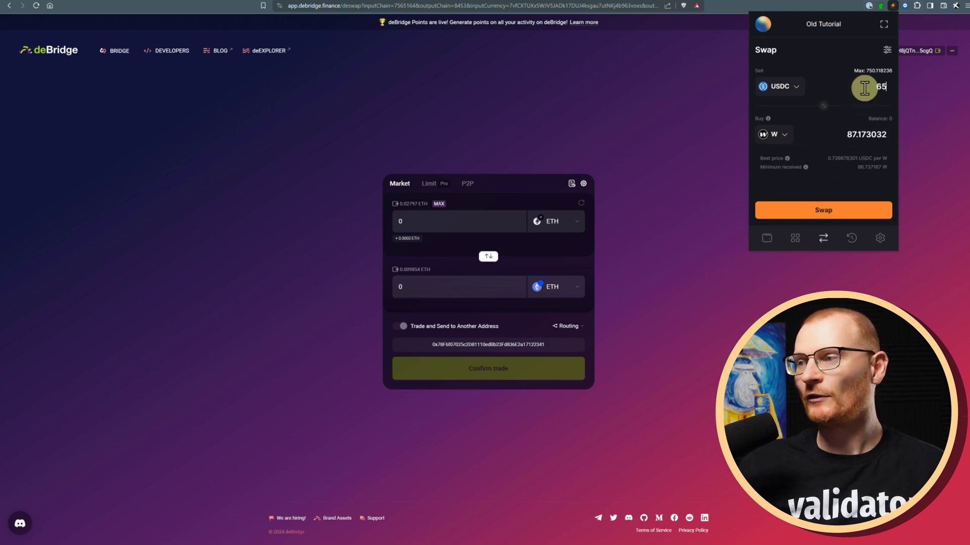
double_click(865, 88)
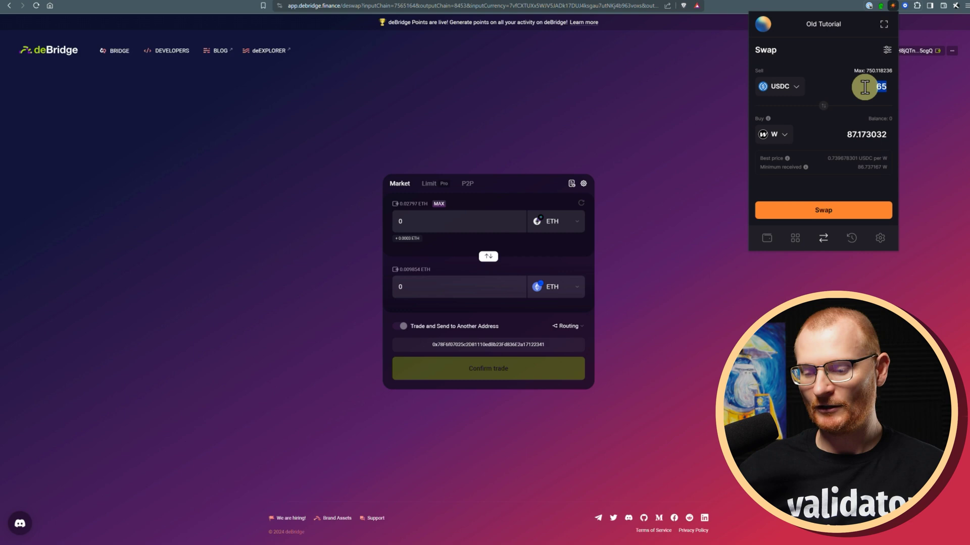
type("75")
left_click(823, 210)
left_click(871, 241)
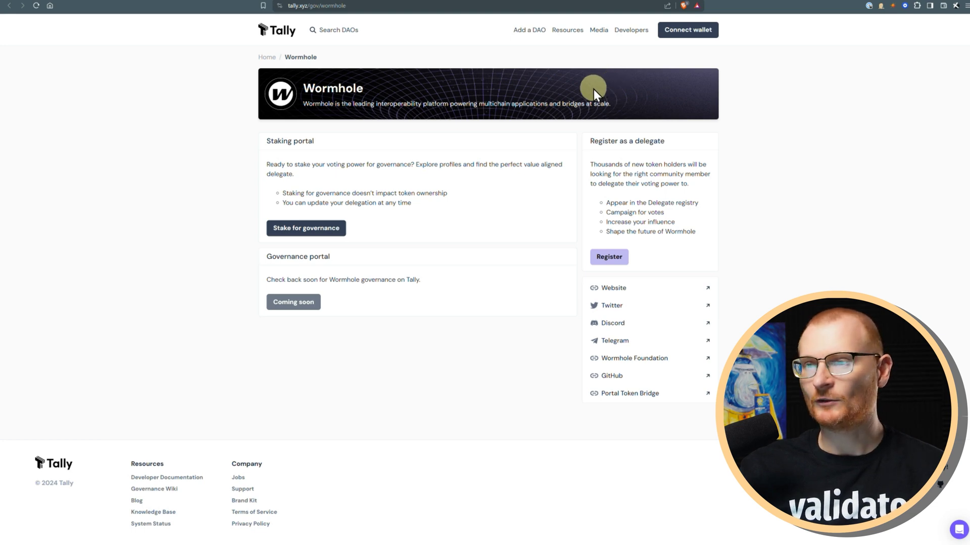
Connect Coinbase Wallet to Tally and sign the sign-in message.
left_click(685, 32)
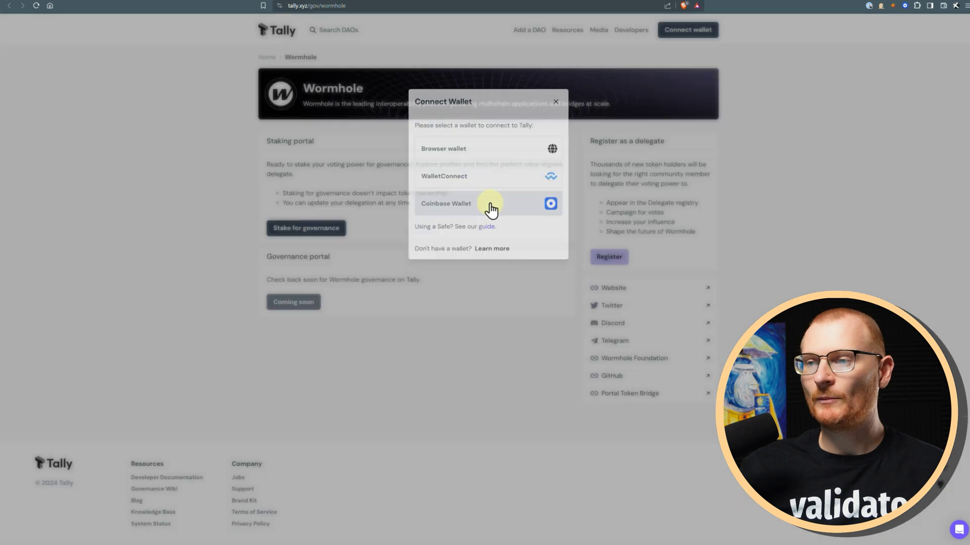
left_click(510, 210)
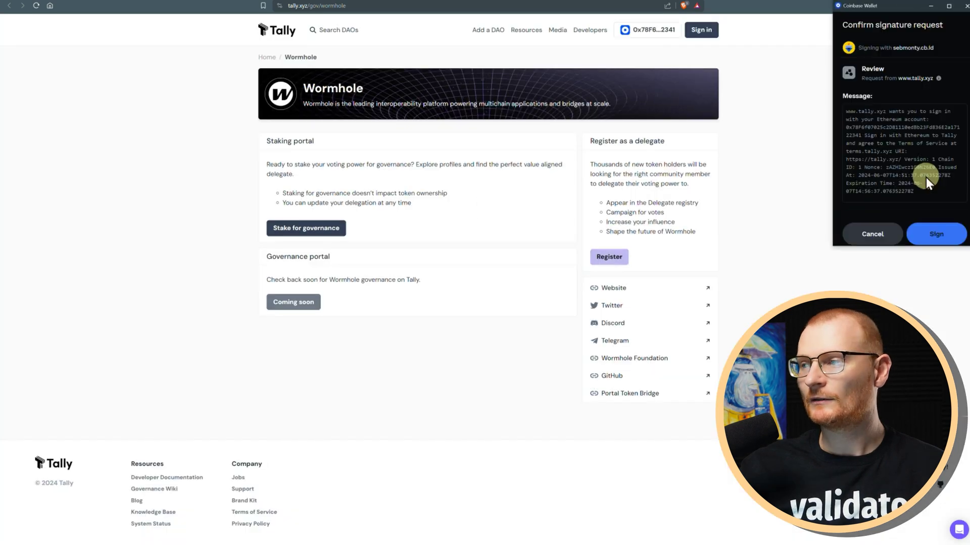
left_click(934, 237)
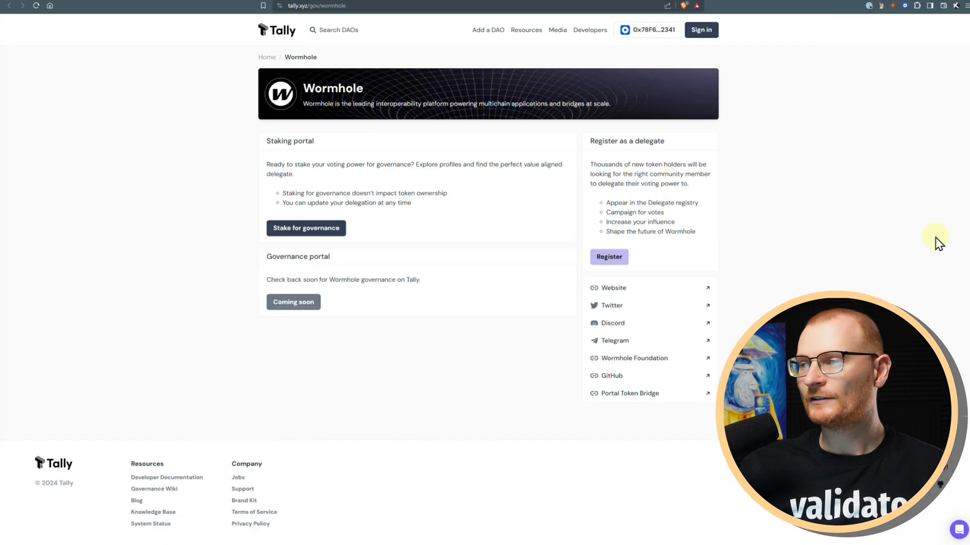
Start staking for governance, choose farmertaiki.eth as delegate, and connect Solflare as the Solana wallet.
left_click(309, 234)
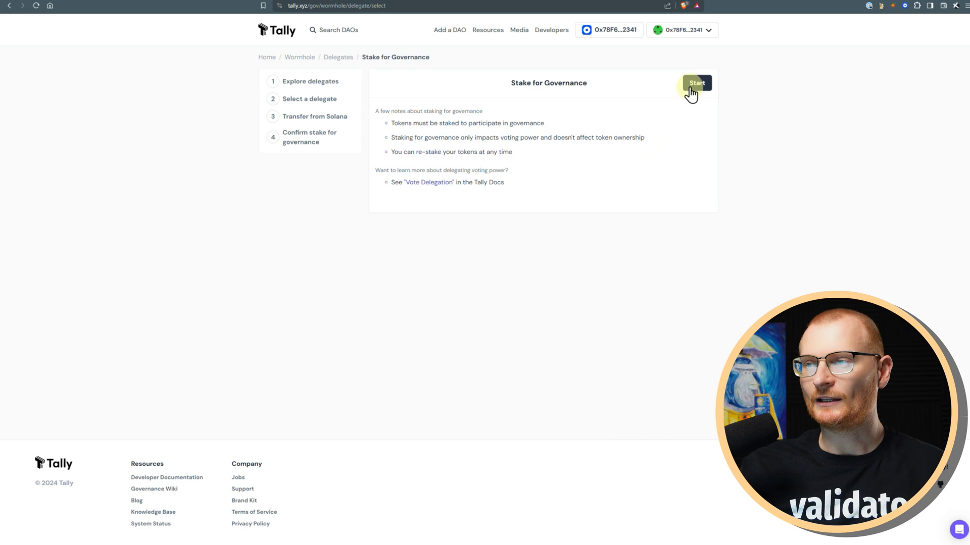
left_click(693, 84)
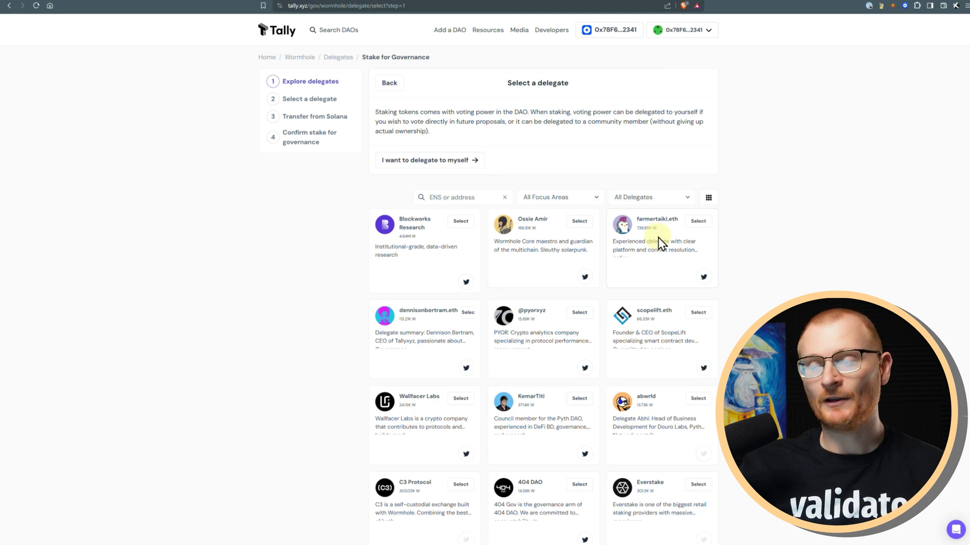
left_click(697, 222)
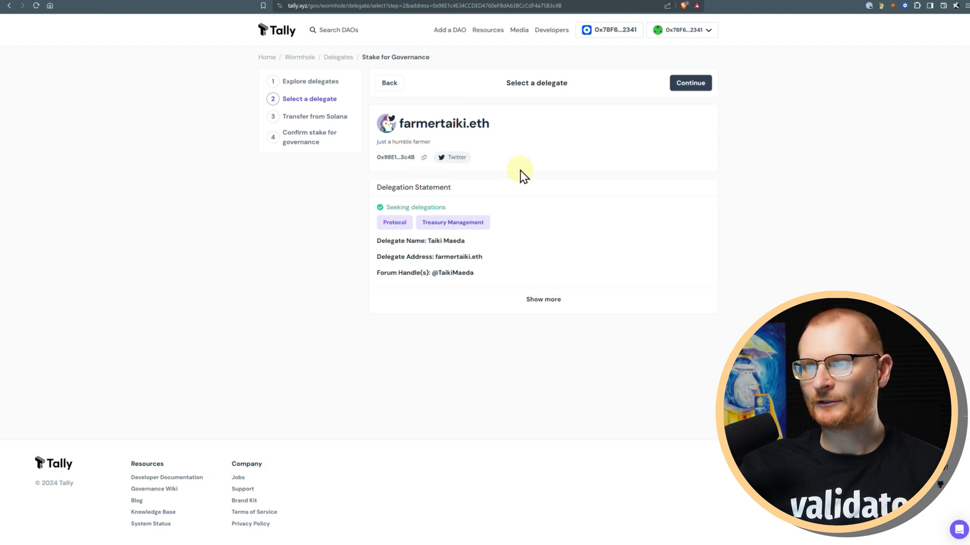
left_click(690, 85)
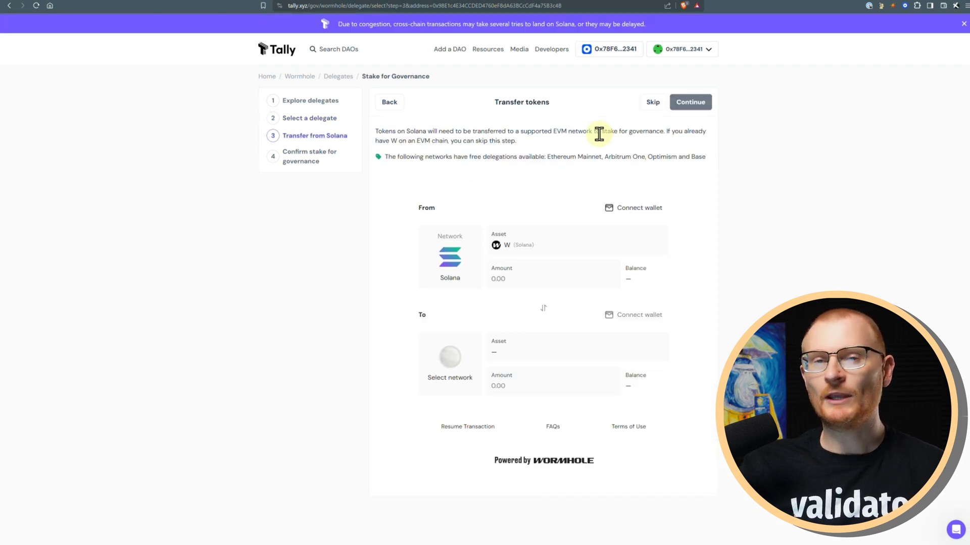
left_click(629, 210)
left_click(447, 138)
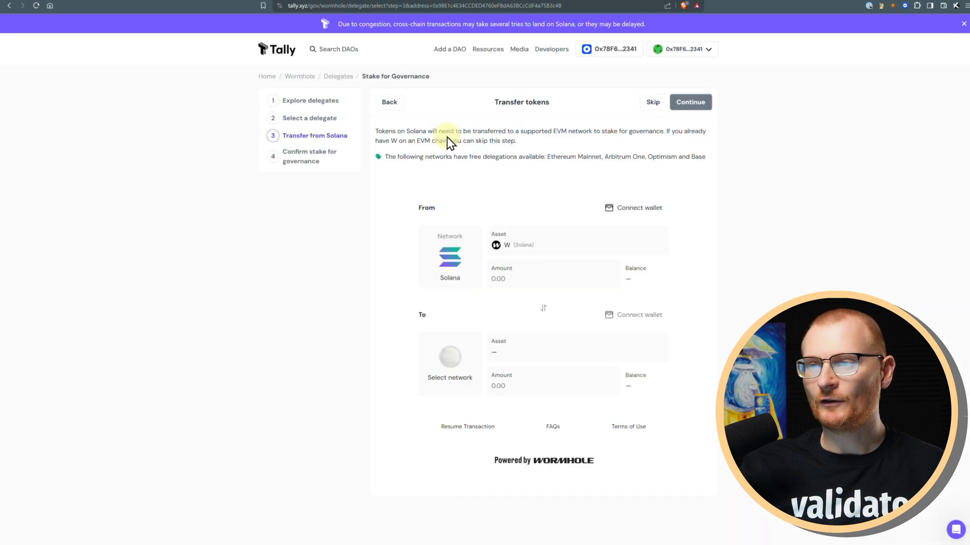
Approve the Solflare connection and pick W as the token to buy in Solflare's swap.
left_click(949, 226)
left_click(893, 5)
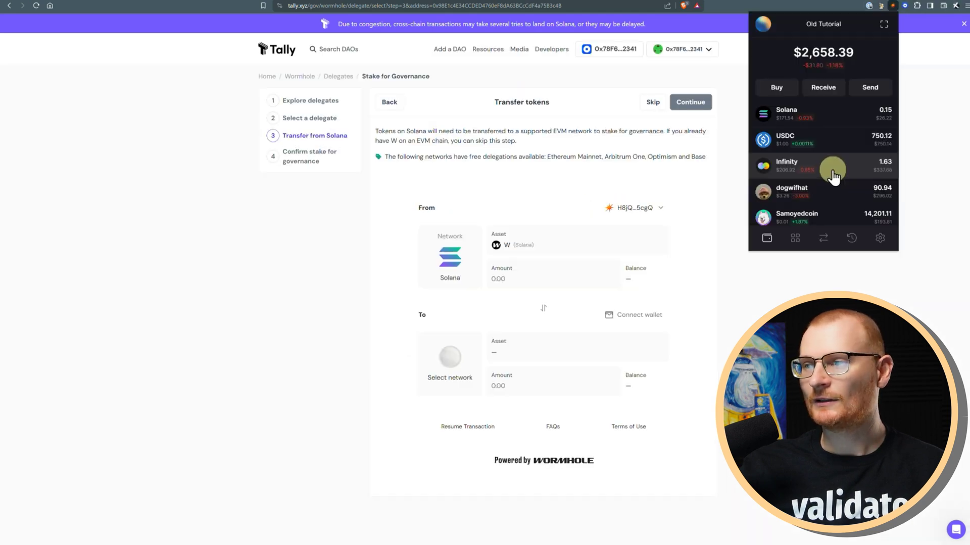
left_click(824, 238)
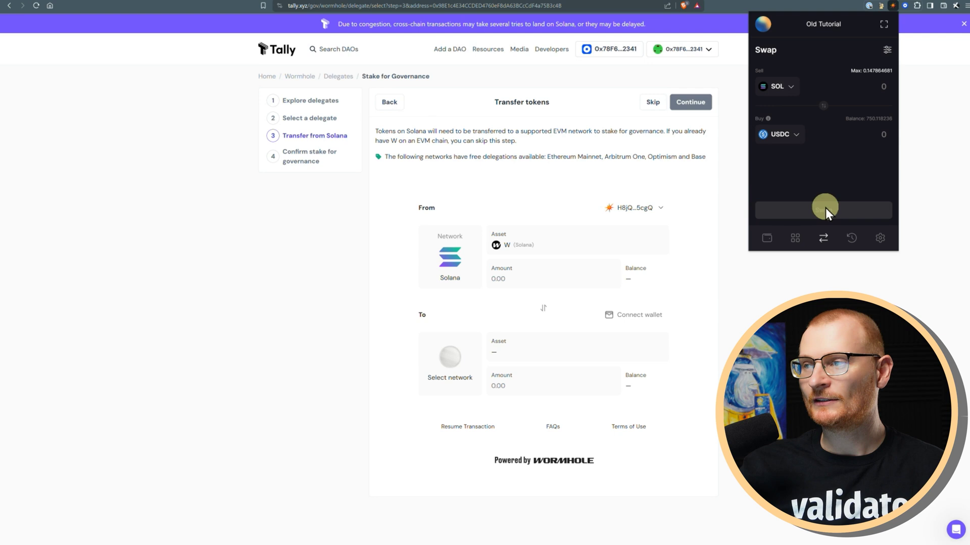
left_click(780, 134)
type("w")
left_click(794, 224)
Enter 75 USDC as the sell amount, confirm, and submit the swap for 100 W.
left_click(861, 90)
type("7")
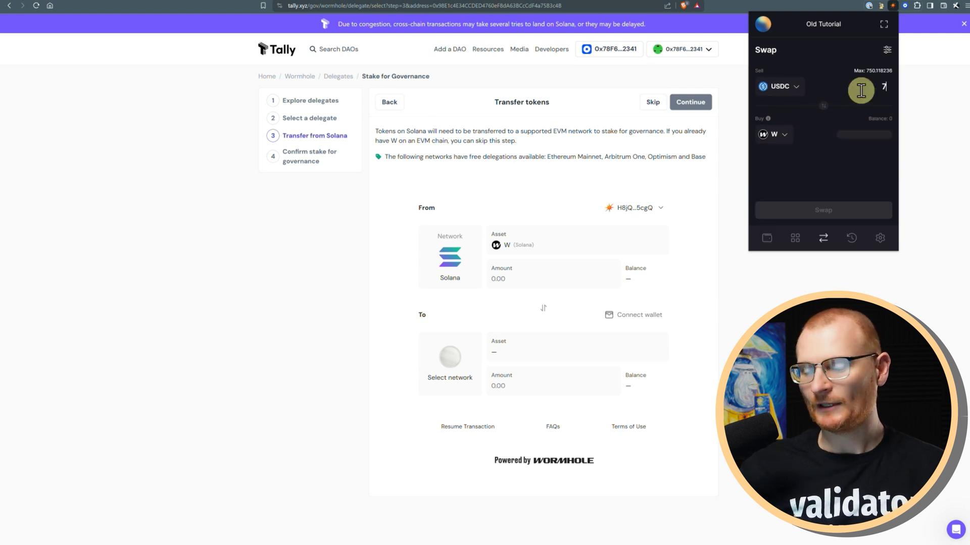
type("0")
key("BackSpace")
type("5")
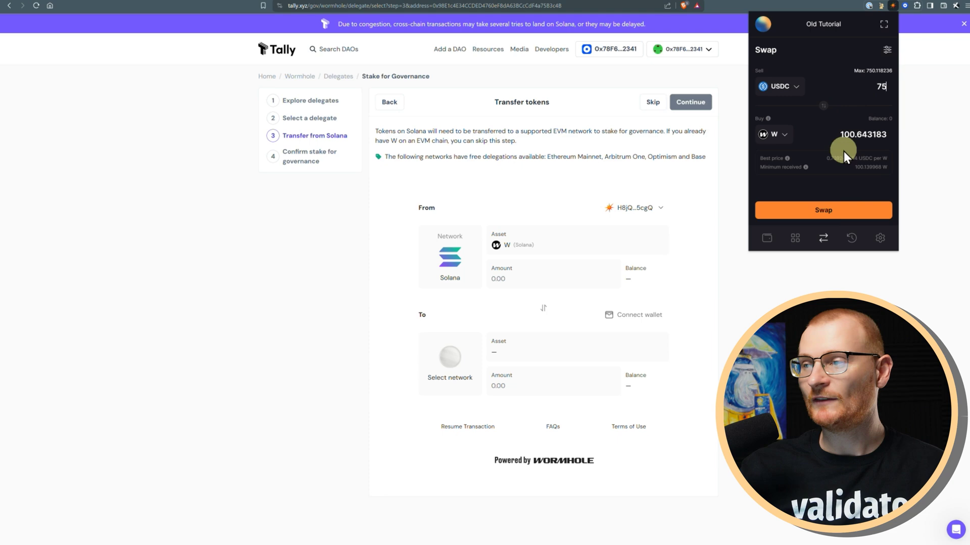
left_click(849, 210)
left_click(861, 236)
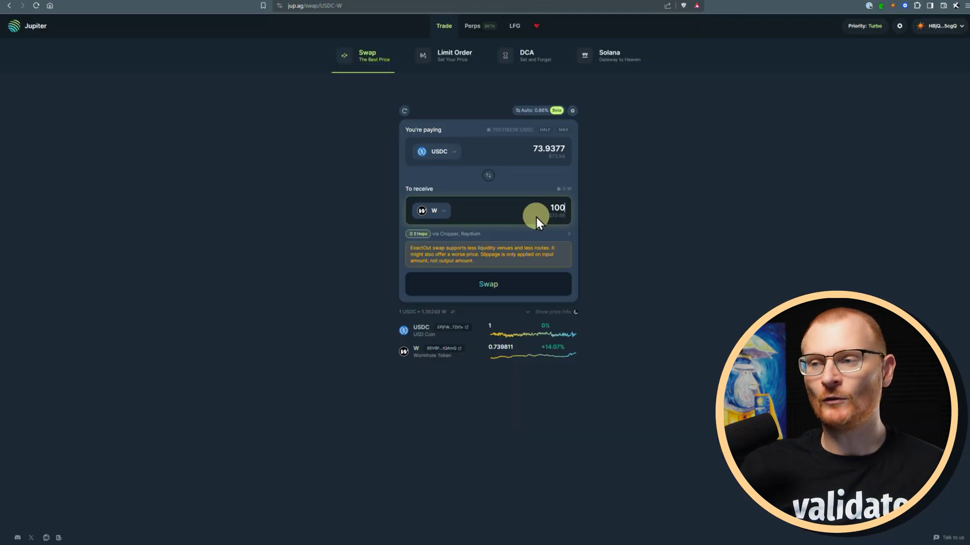
left_click(523, 286)
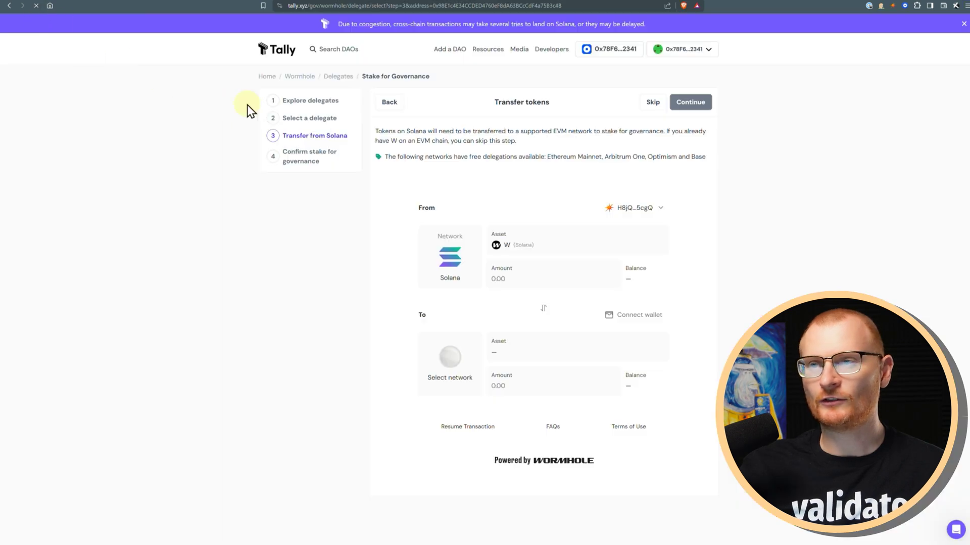
Reconnect the Solana wallet to Tally and choose Base as the destination network.
left_click(930, 223)
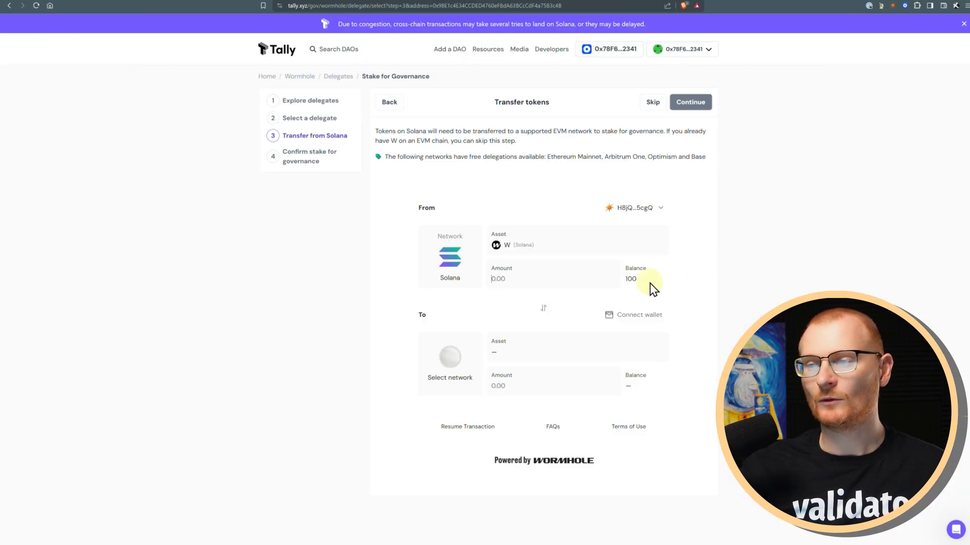
left_click(566, 282)
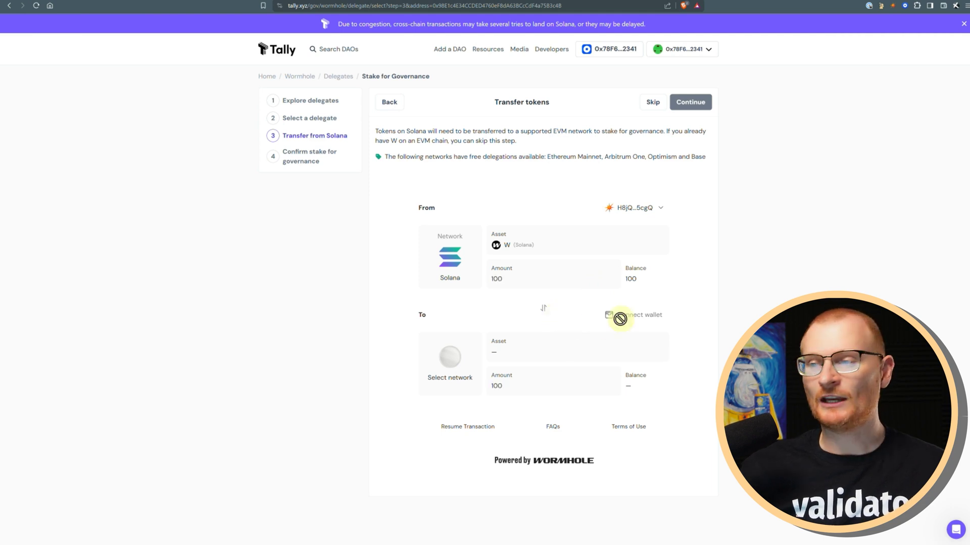
left_click(458, 362)
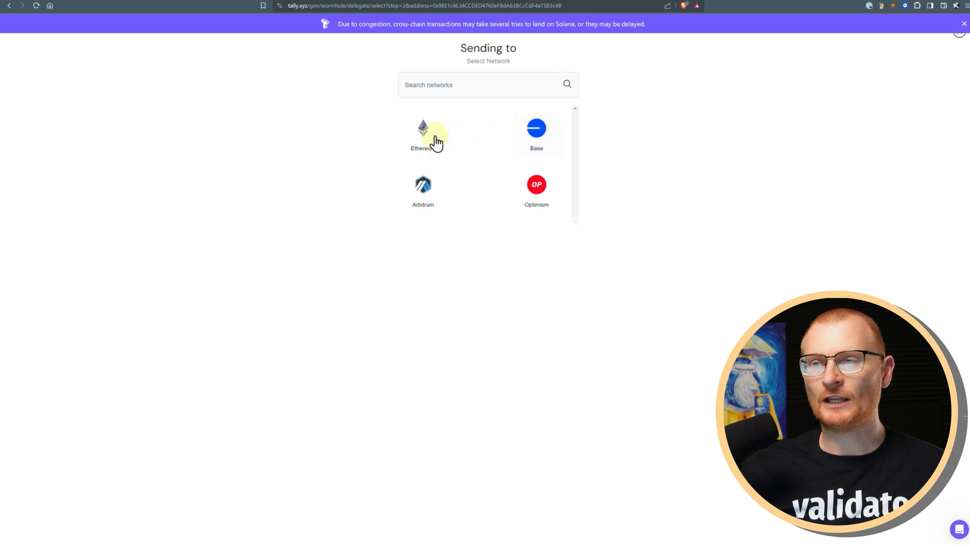
left_click(535, 146)
left_click(636, 318)
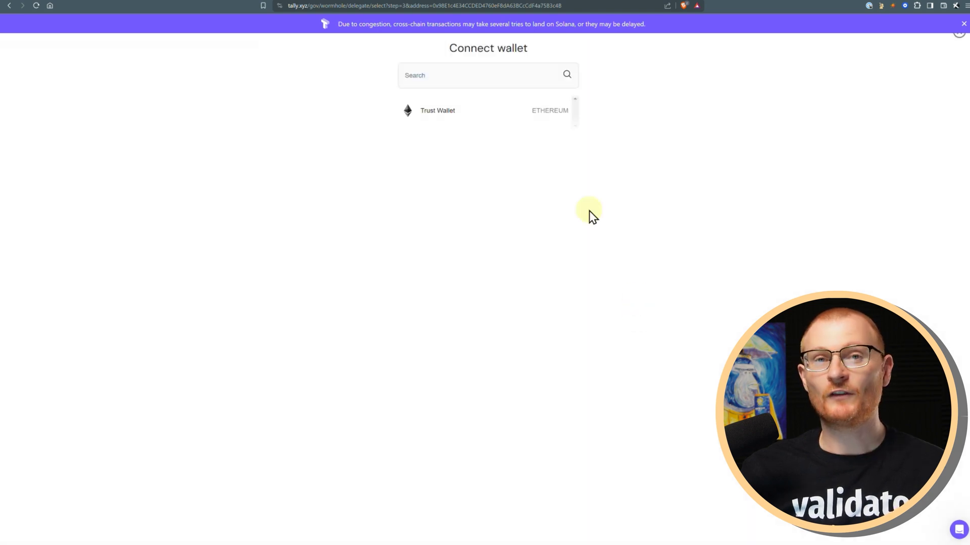
left_click(647, 190)
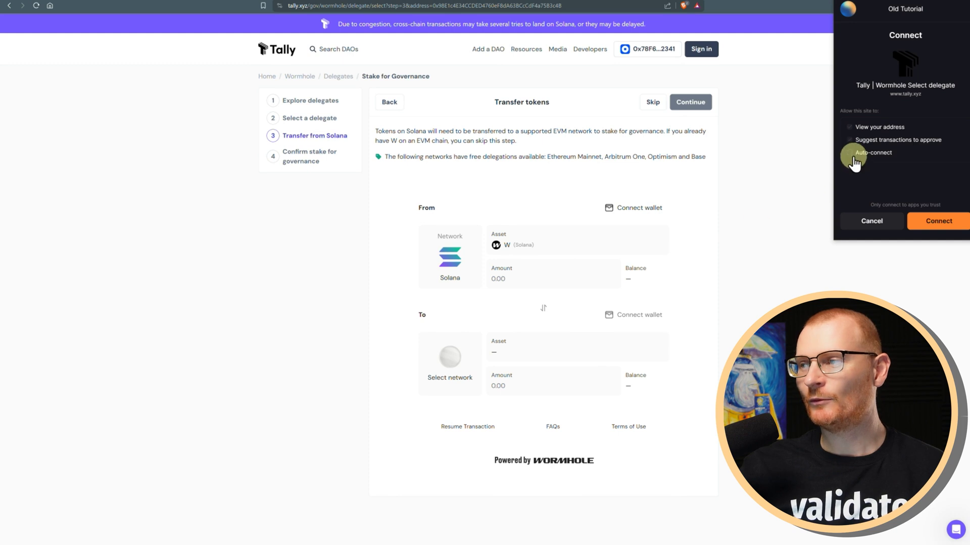
Approve the Solana wallet connection, enter 100 W as the amount, and start the Ethereum sign-in.
left_click(929, 221)
left_click(579, 280)
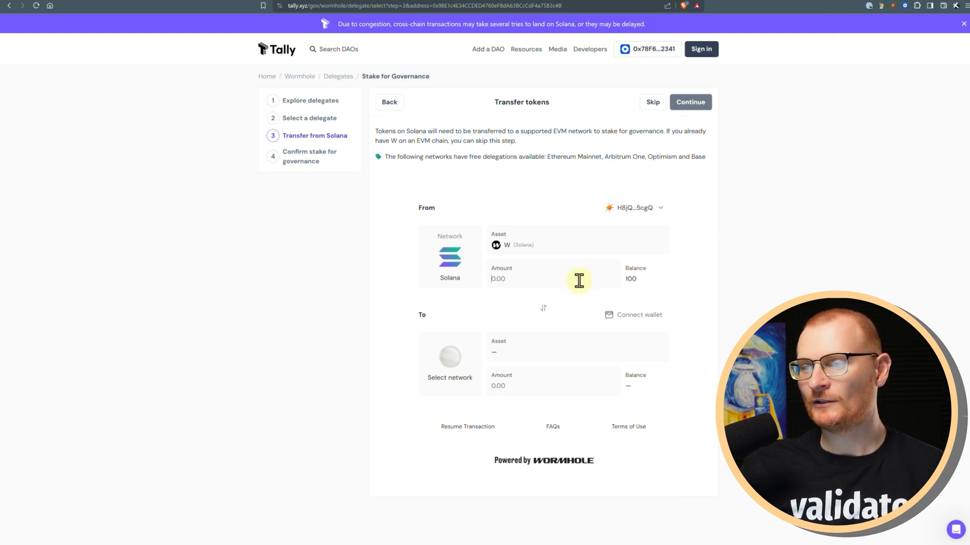
type("100")
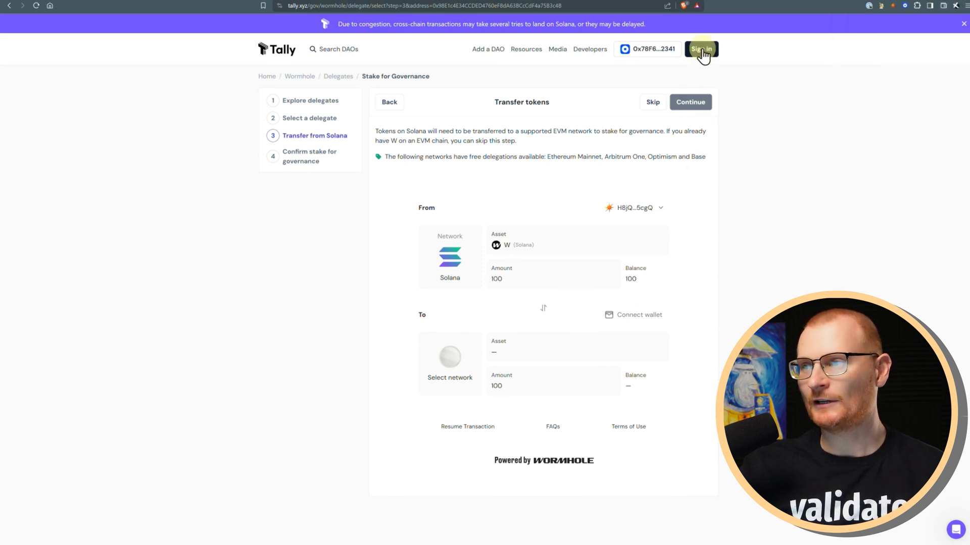
left_click(702, 50)
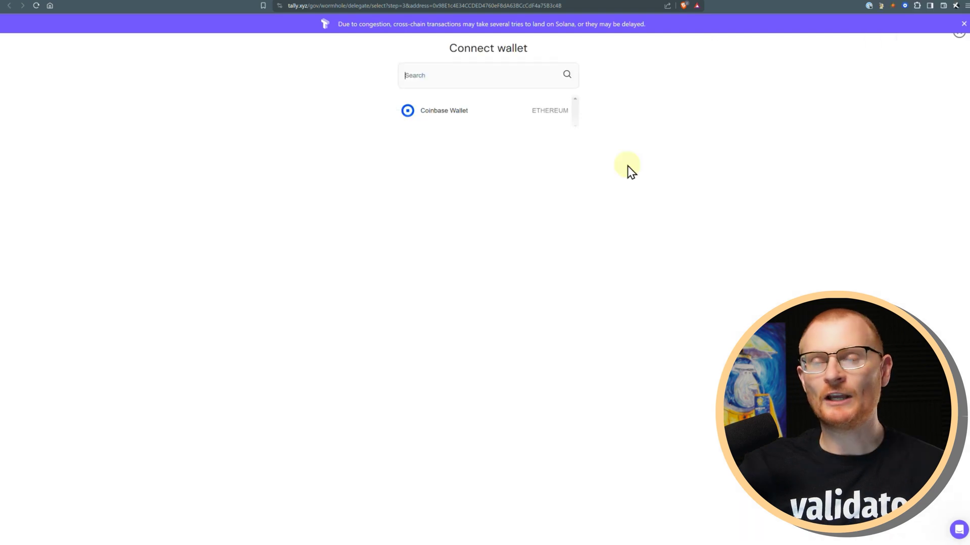
left_click(915, 6)
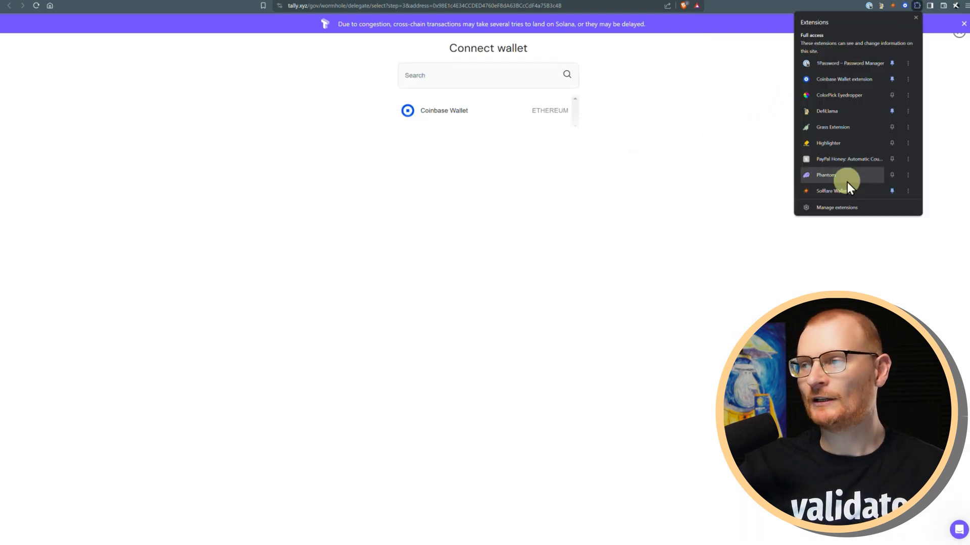
Turn off the Grass, PayPal Honey and Phantom extensions on Brave's extensions page.
left_click(825, 208)
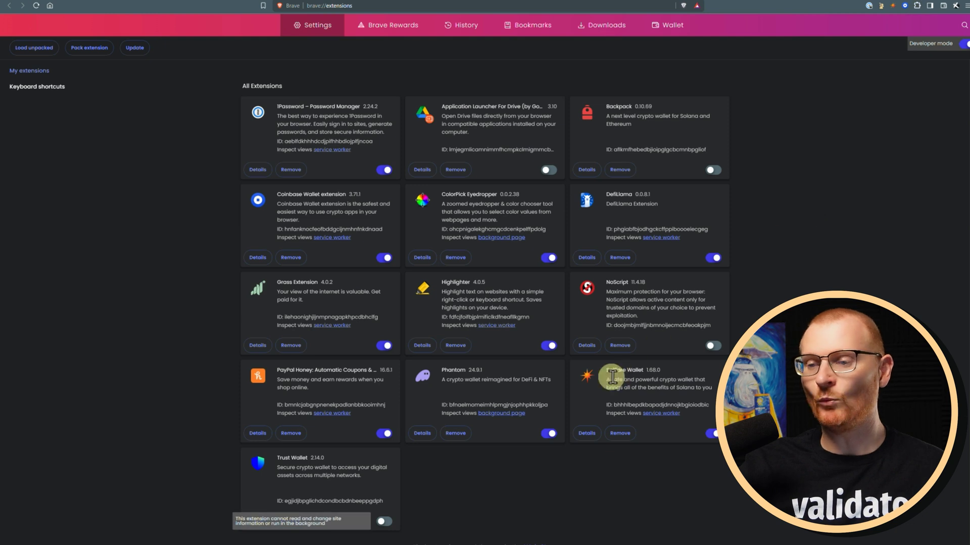
scroll(323, 462, "down", 2)
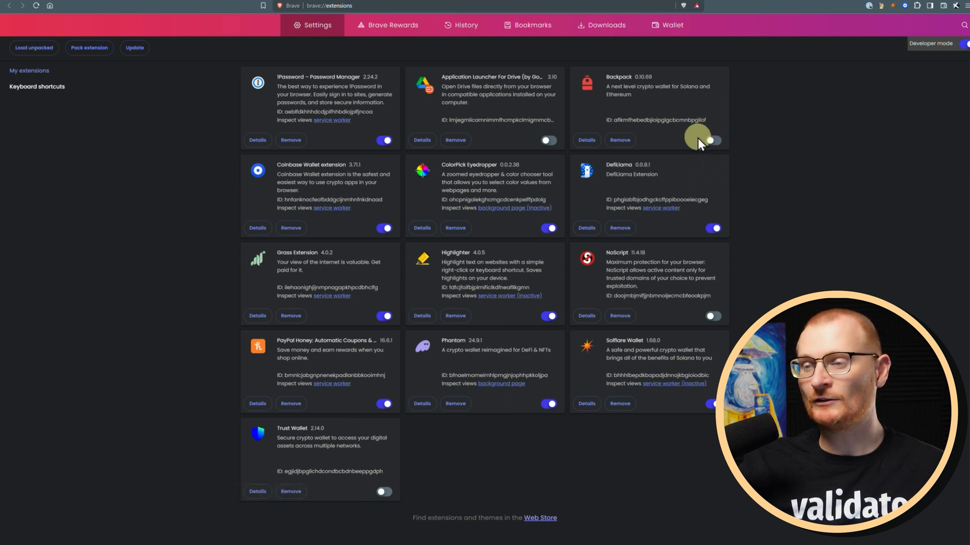
left_click(383, 316)
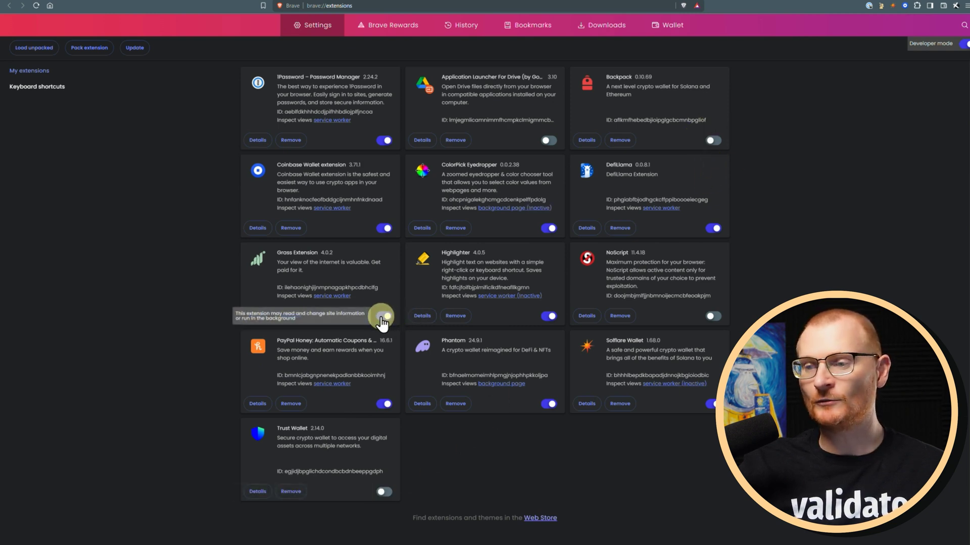
left_click(384, 404)
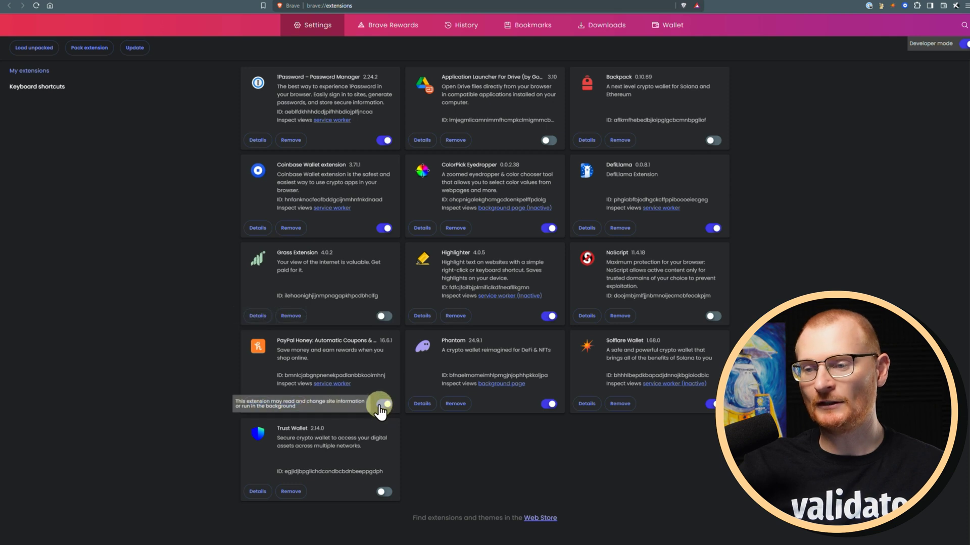
left_click(548, 404)
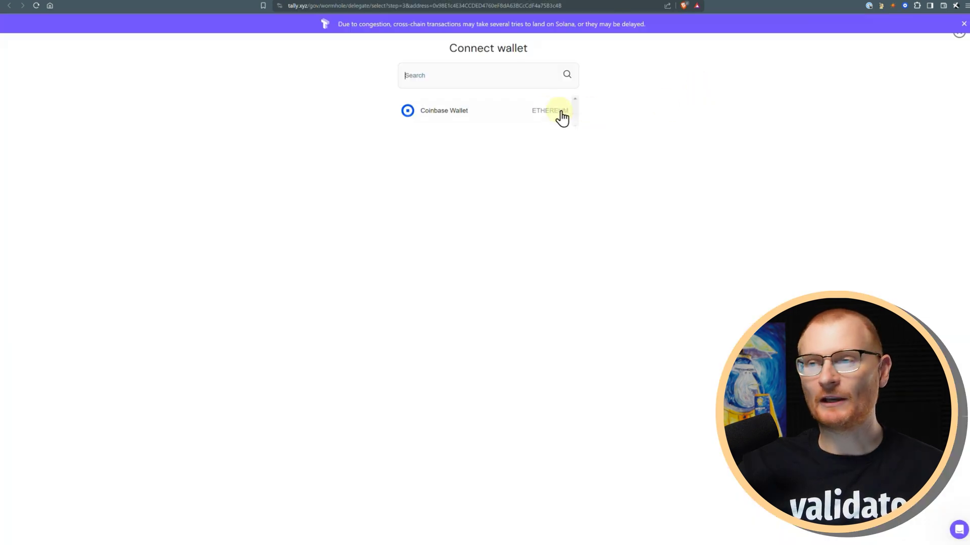
Connect Coinbase Wallet, bridge 100 W from Solana to Base, and verify 100 W ($73.92) arrived.
left_click(488, 108)
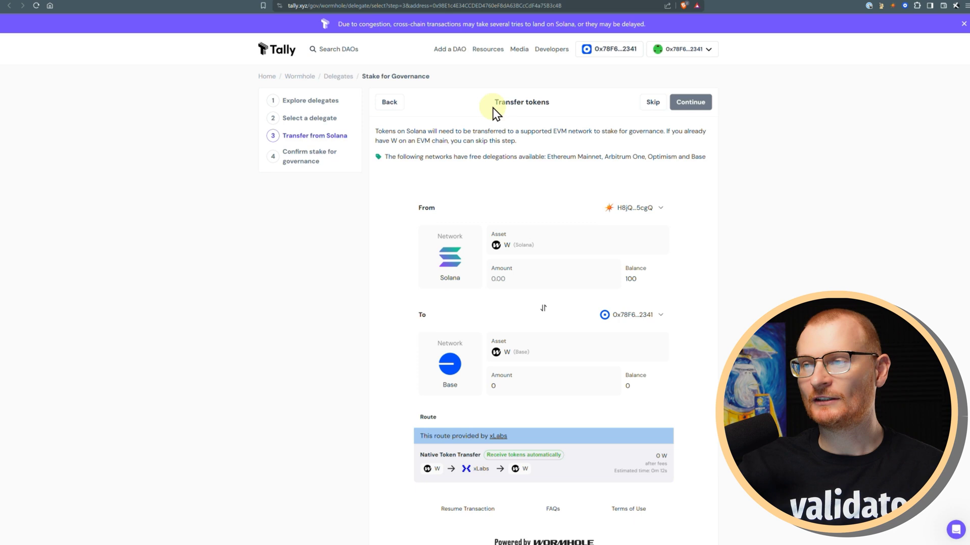
left_click(544, 278)
type("100")
scroll(550, 288, "down", 5)
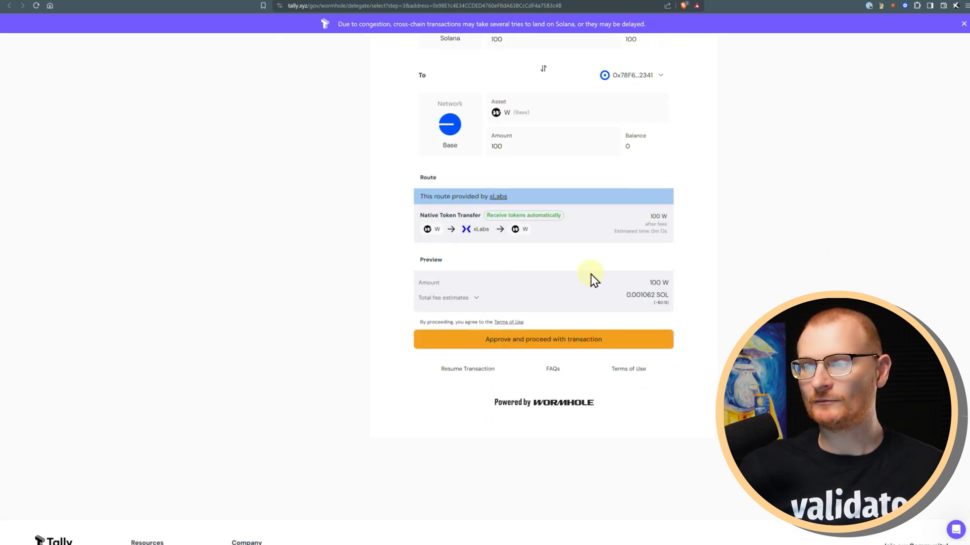
left_click(544, 340)
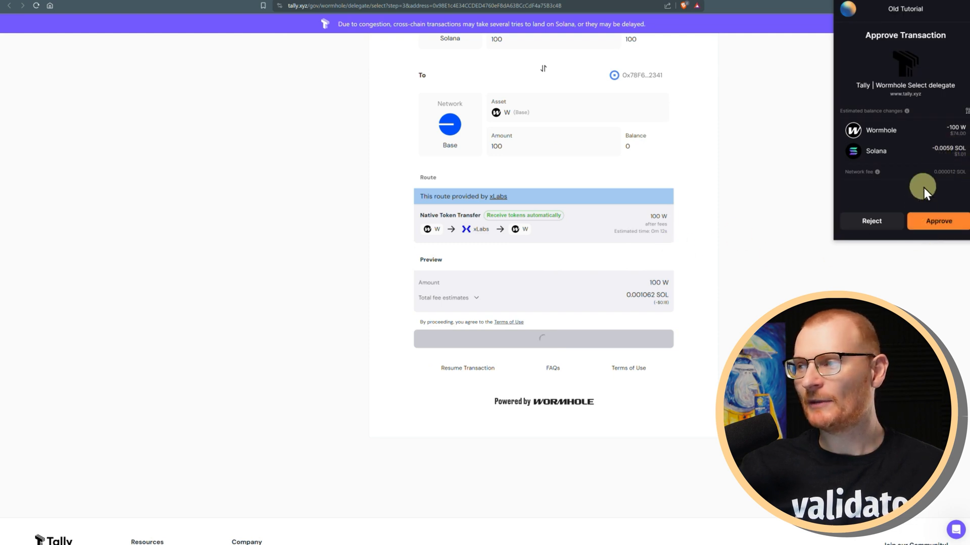
left_click(940, 222)
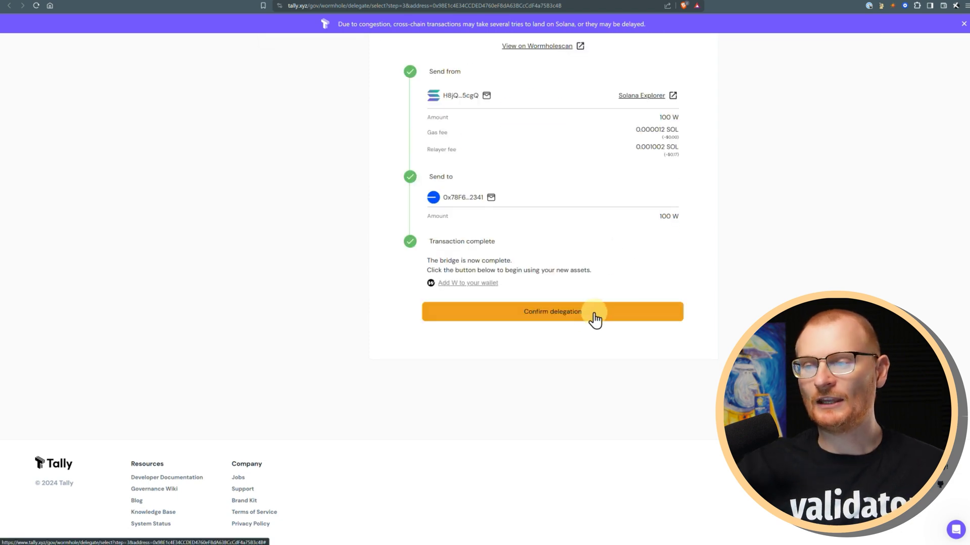
left_click(905, 6)
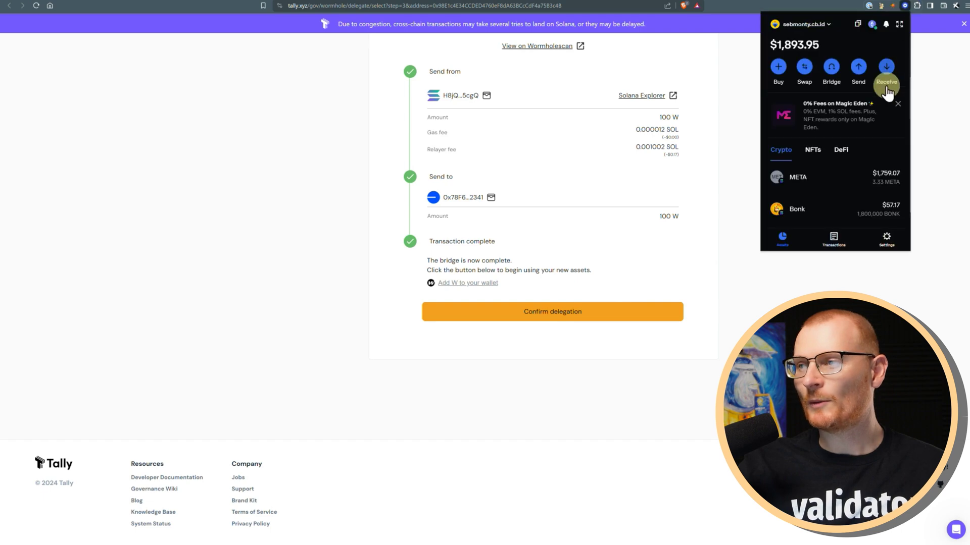
scroll(862, 165, "down", 2)
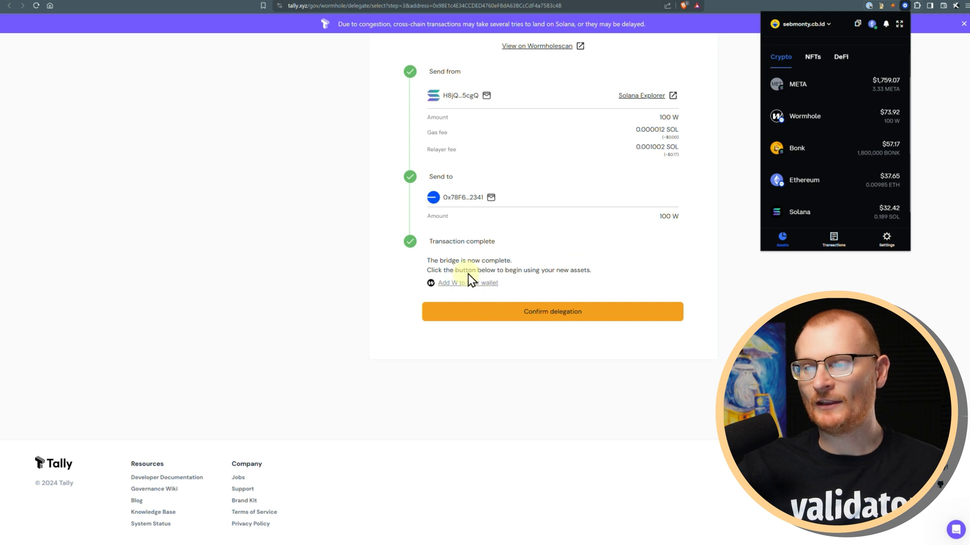
Confirm the delegation, switch the staking network to Base, and accept Tally's Terms of Service.
left_click(577, 322)
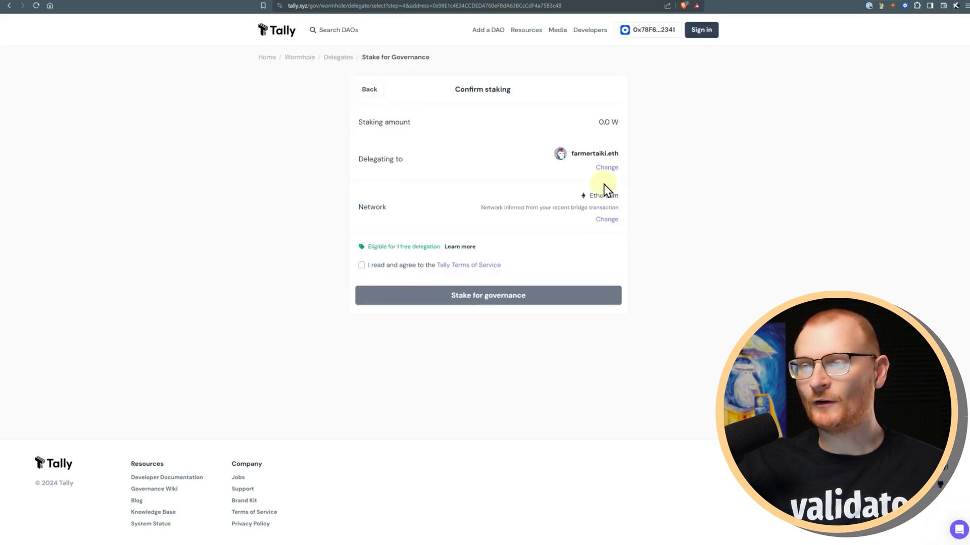
left_click(606, 220)
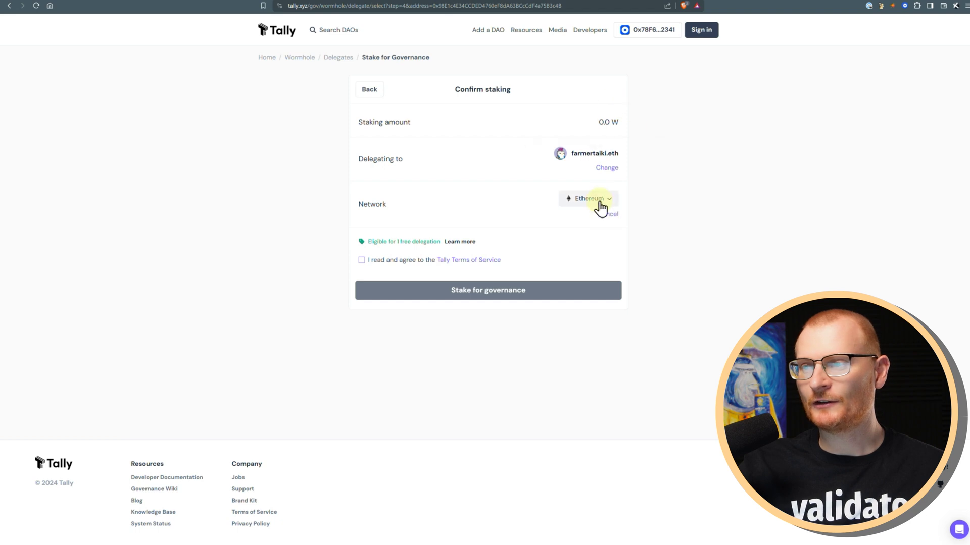
left_click(601, 207)
left_click(597, 265)
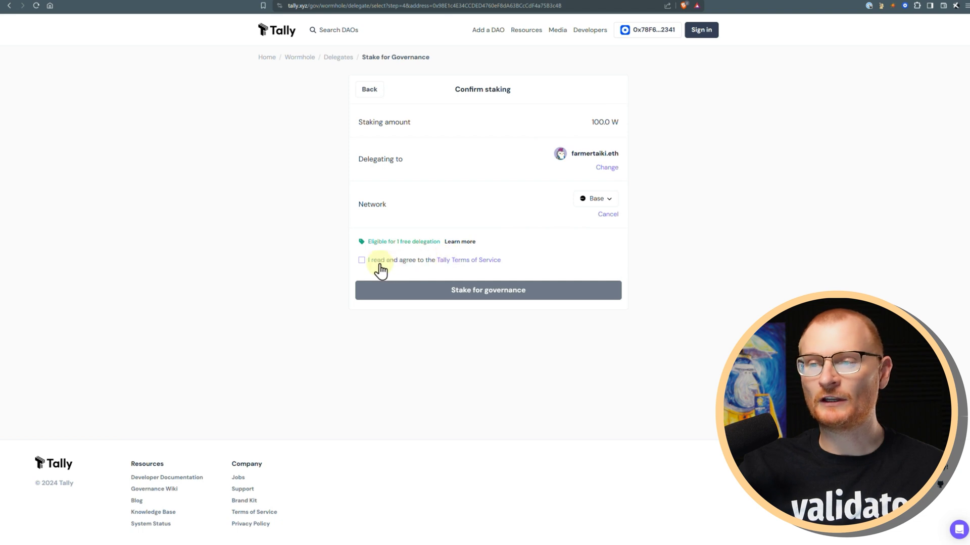
left_click(362, 260)
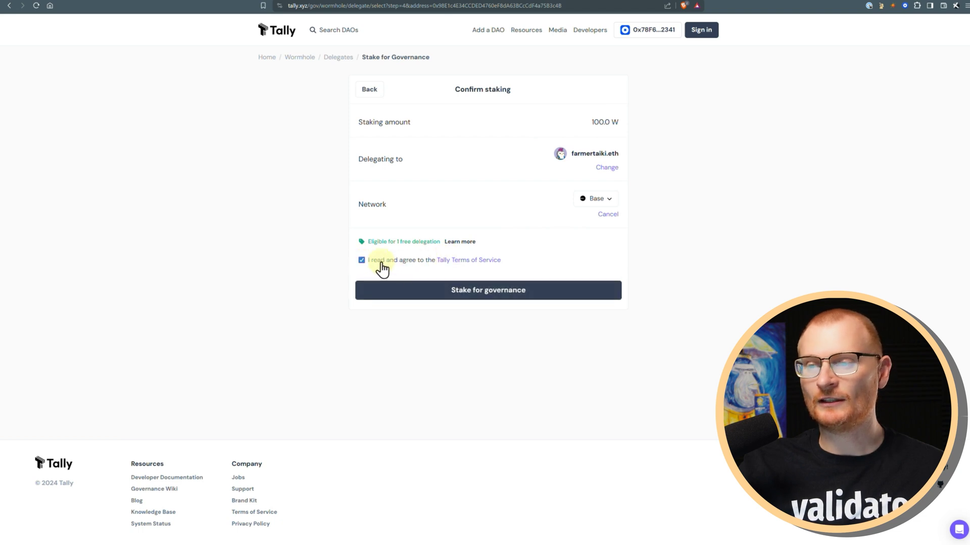
Try staking 100.0 W, then after a network error sign in to Tally with the wallet.
left_click(492, 294)
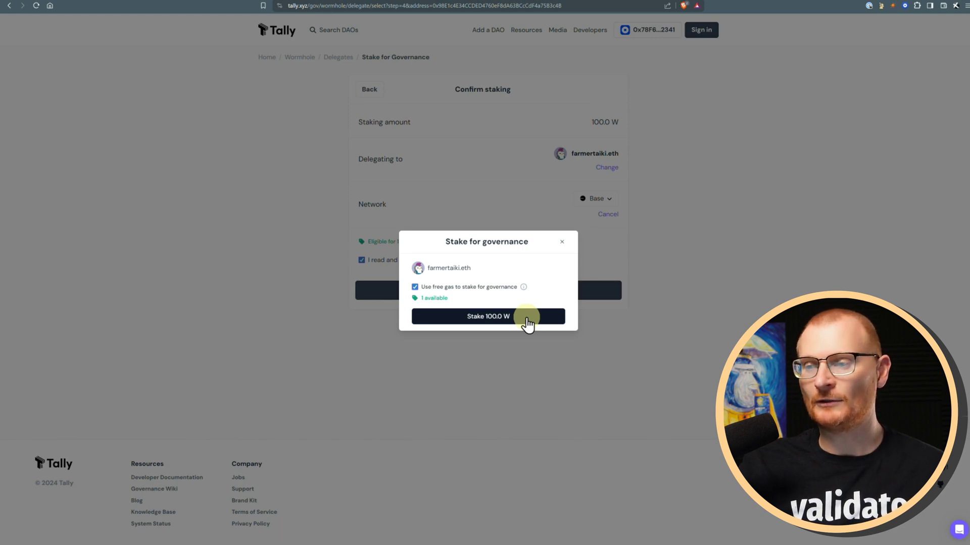
left_click(528, 318)
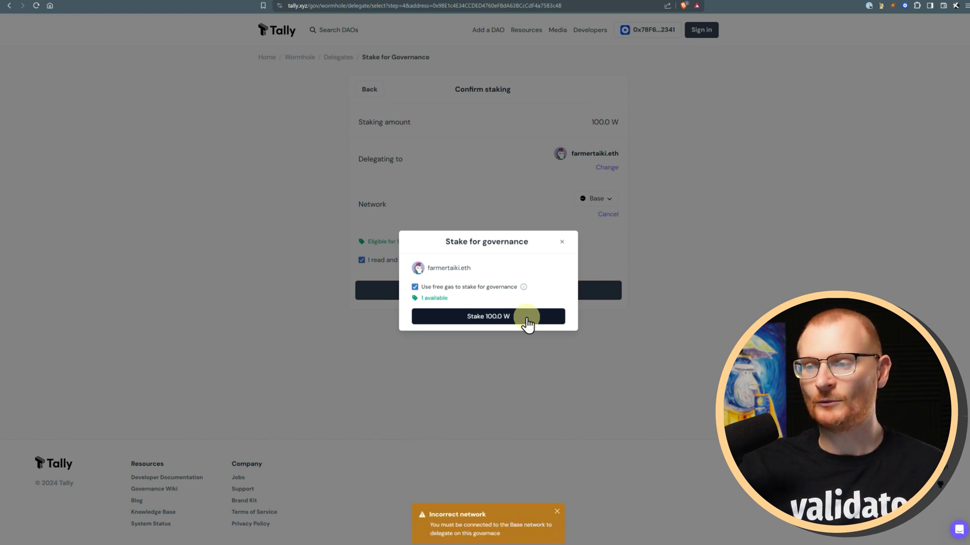
left_click(562, 242)
left_click(707, 34)
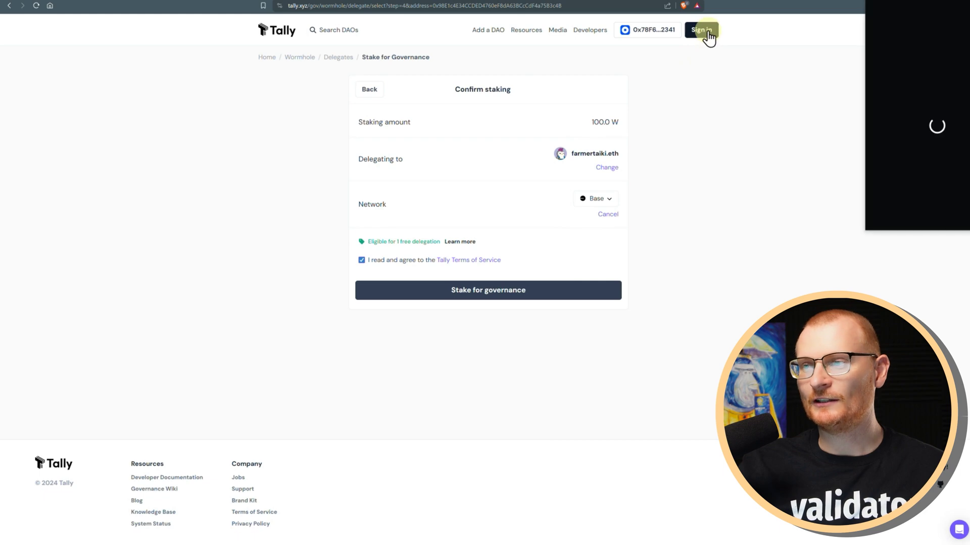
left_click(916, 234)
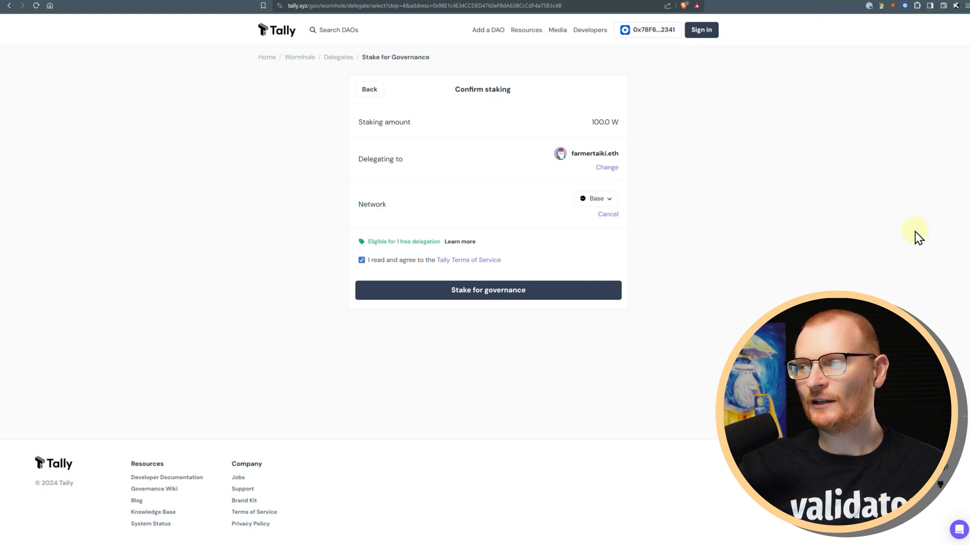
Stake the 100.0 W for governance with free gas and sign the request in Coinbase Wallet.
left_click(502, 295)
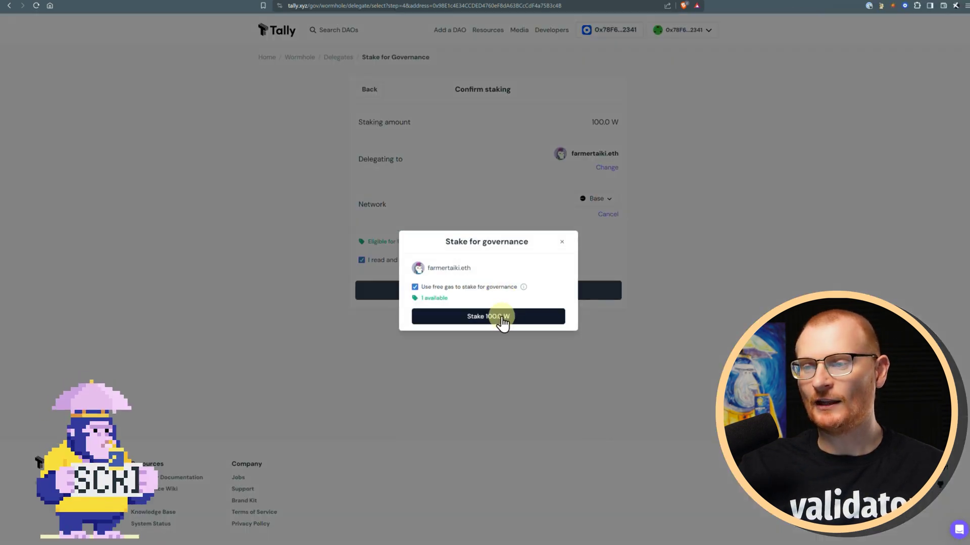
left_click(499, 317)
scroll(904, 132, "down", 3)
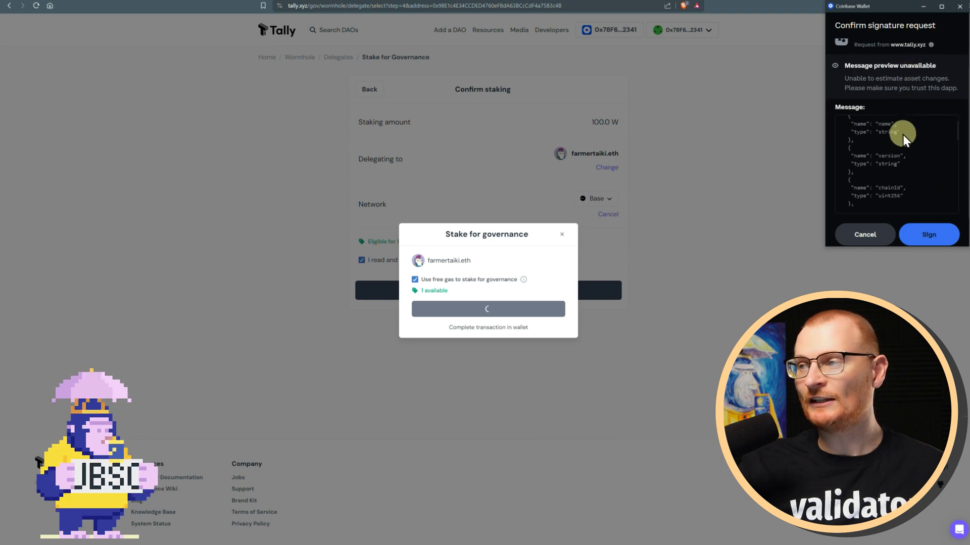
left_click(921, 237)
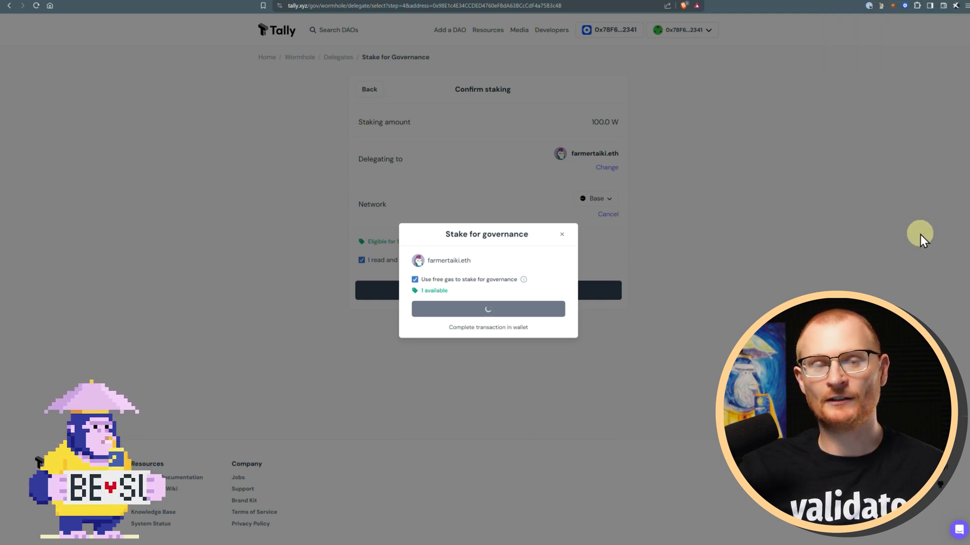